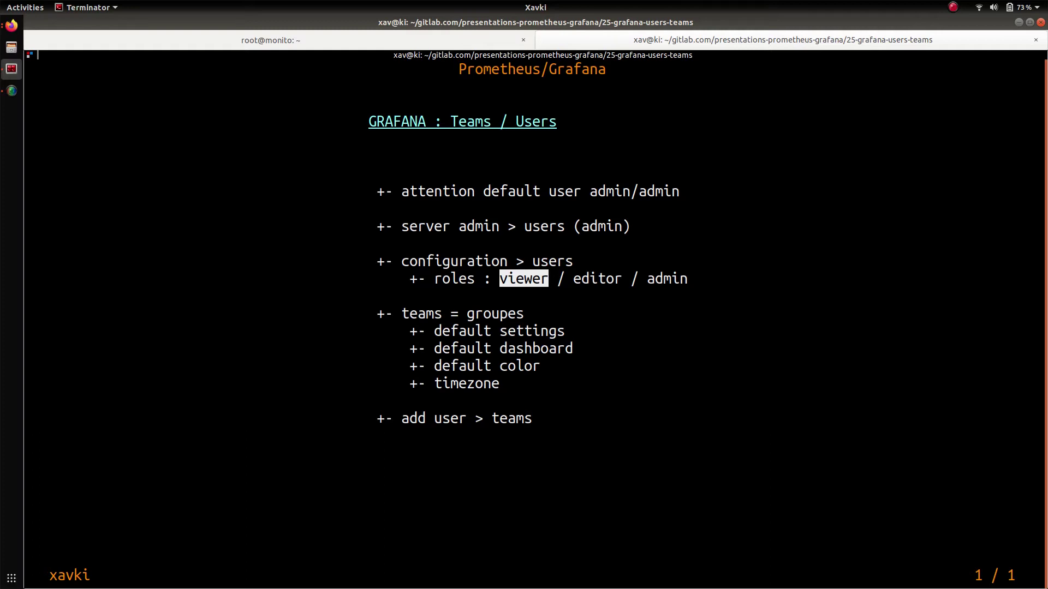
- Switch to Firefox and open Grafana's organisation Users list
{"action": "left_click", "coordinate": [12, 26]}
{"action": "left_click", "coordinate": [80, 53]}
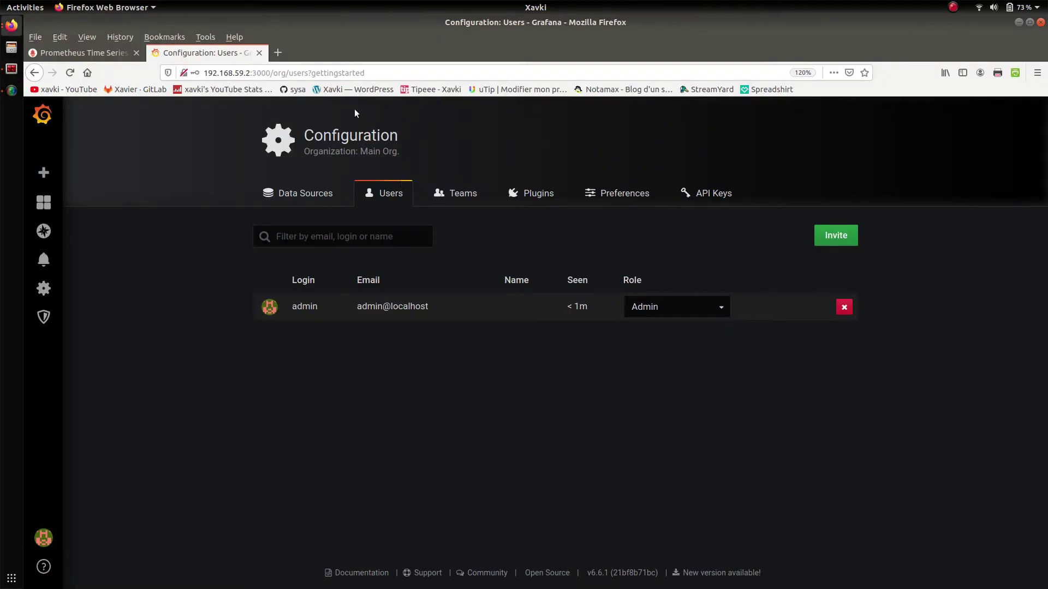
{"action": "left_click", "coordinate": [36, 126]}
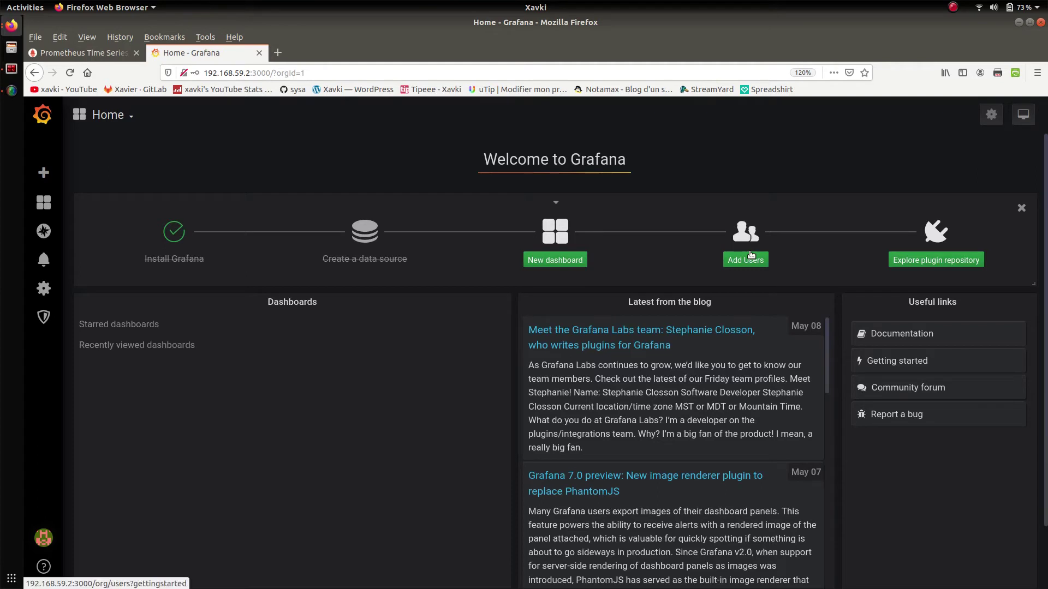
{"action": "mouse_move", "coordinate": [43, 288]}
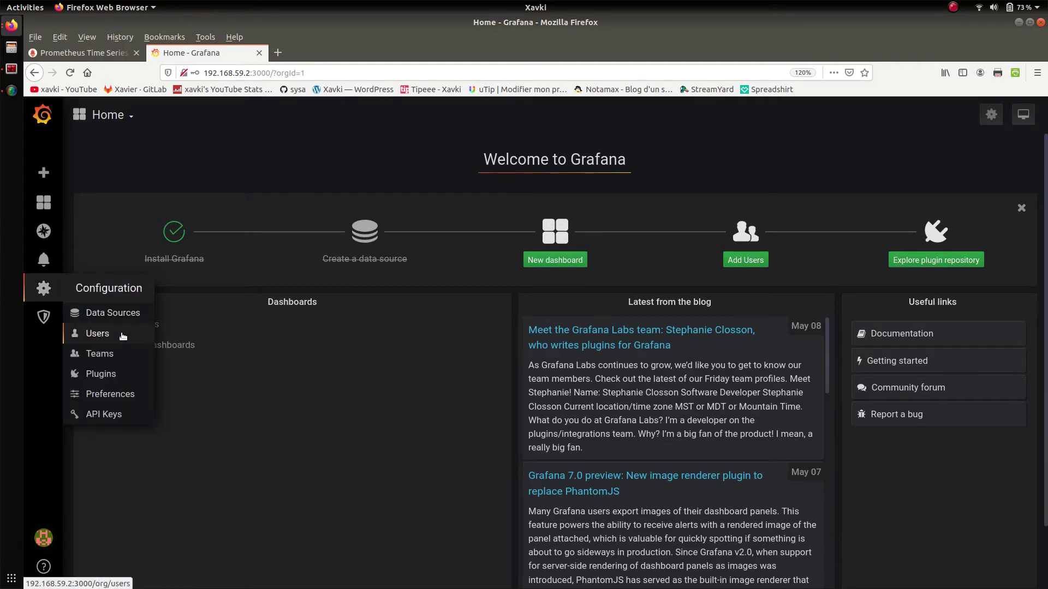
{"action": "left_click", "coordinate": [123, 334]}
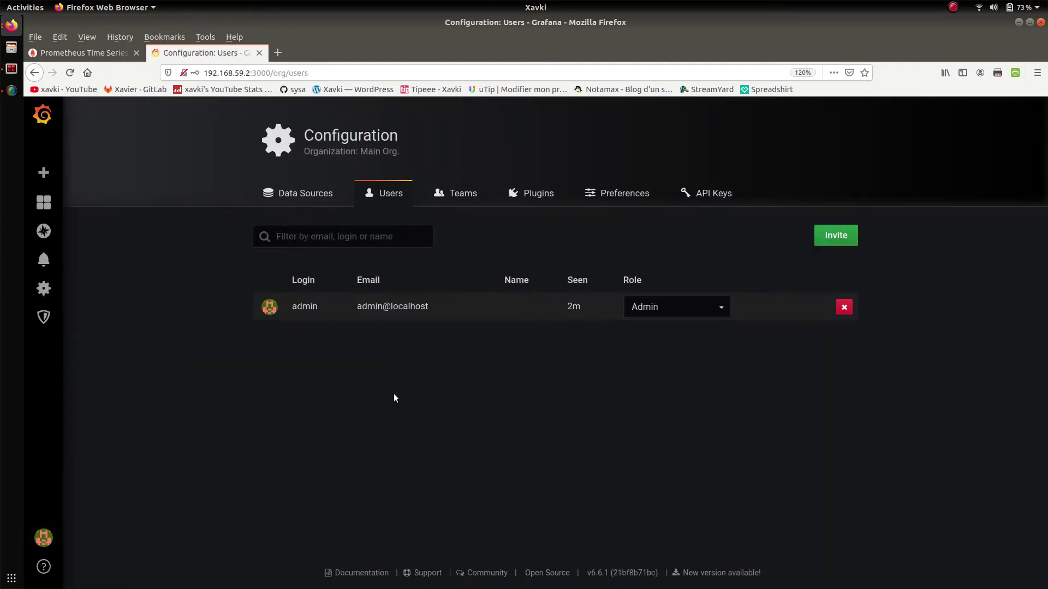
- Invite a user by e-mail and name with the Viewer role, sending no invite e-mail
{"action": "left_click", "coordinate": [839, 245]}
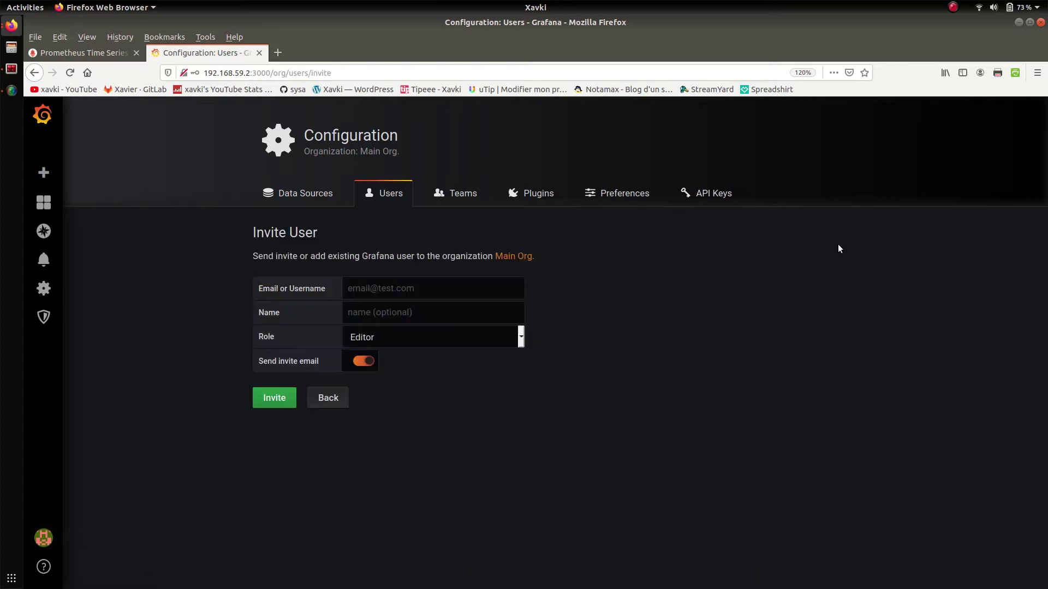
{"action": "left_click", "coordinate": [459, 289]}
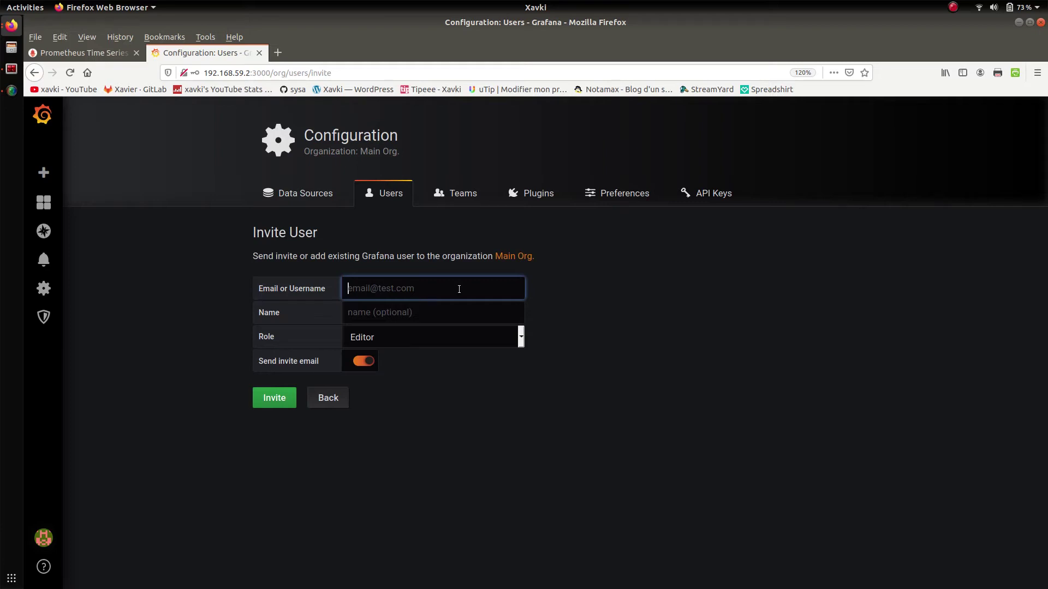
{"action": "left_click", "coordinate": [584, 290]}
{"action": "left_click", "coordinate": [421, 315]}
{"action": "type", "text": "xavier"}
{"action": "key", "text": "BackSpace"}
{"action": "key", "text": "BackSpace"}
{"action": "key", "text": "BackSpace"}
{"action": "type", "text": "ki"}
{"action": "left_click", "coordinate": [440, 339]}
{"action": "left_click", "coordinate": [439, 354]}
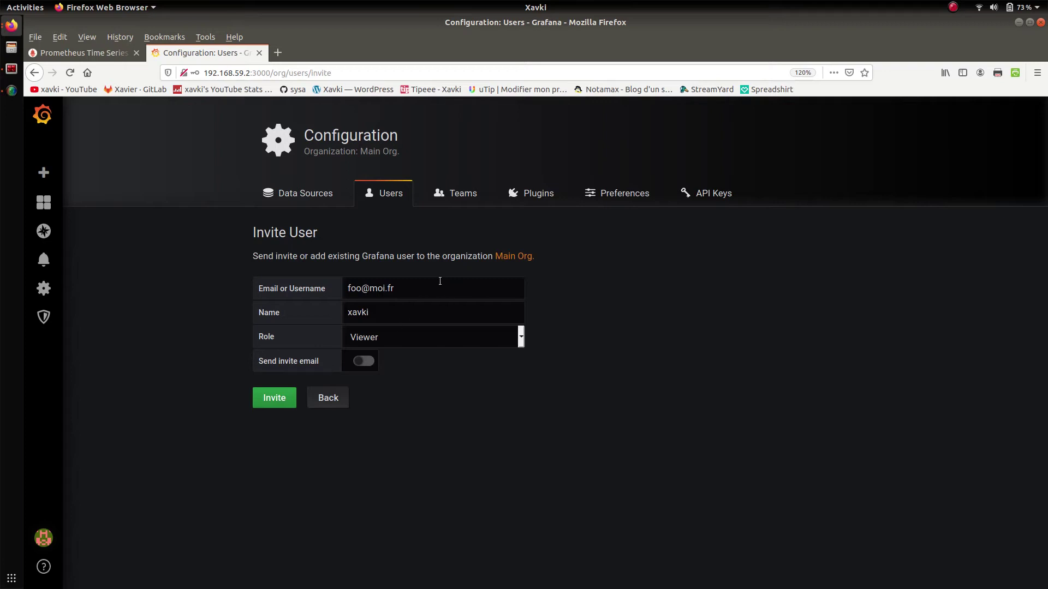
{"action": "left_click", "coordinate": [284, 397]}
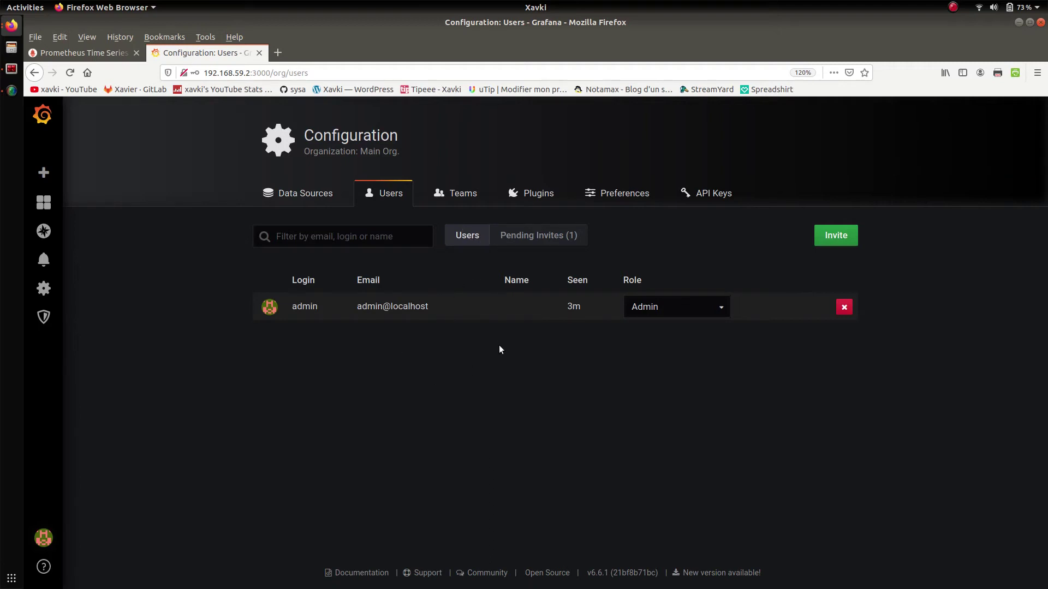
- Show the pending invites, then sign out of the admin account
{"action": "left_click", "coordinate": [556, 244]}
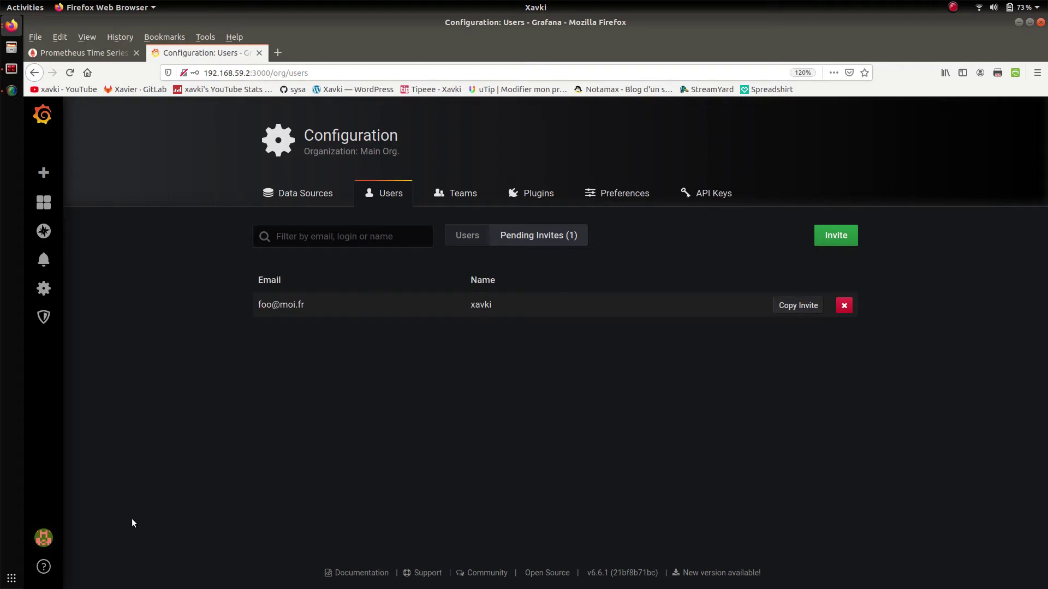
{"action": "mouse_move", "coordinate": [46, 537]}
{"action": "left_click", "coordinate": [102, 512]}
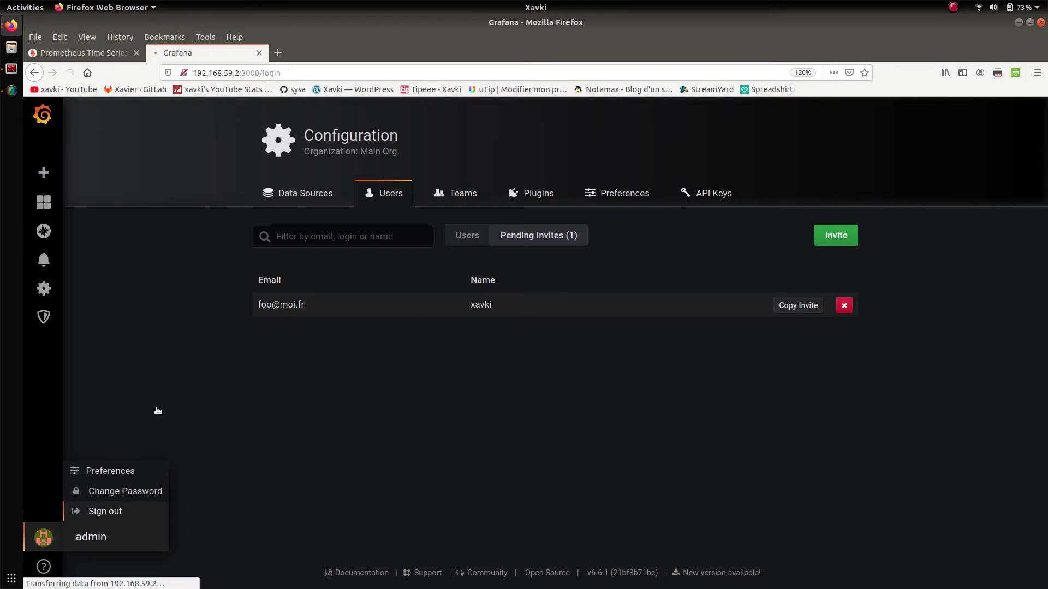
- Open the invite link in a new tab, with localhost replaced by 192.168.59.2
{"action": "left_click", "coordinate": [278, 54]}
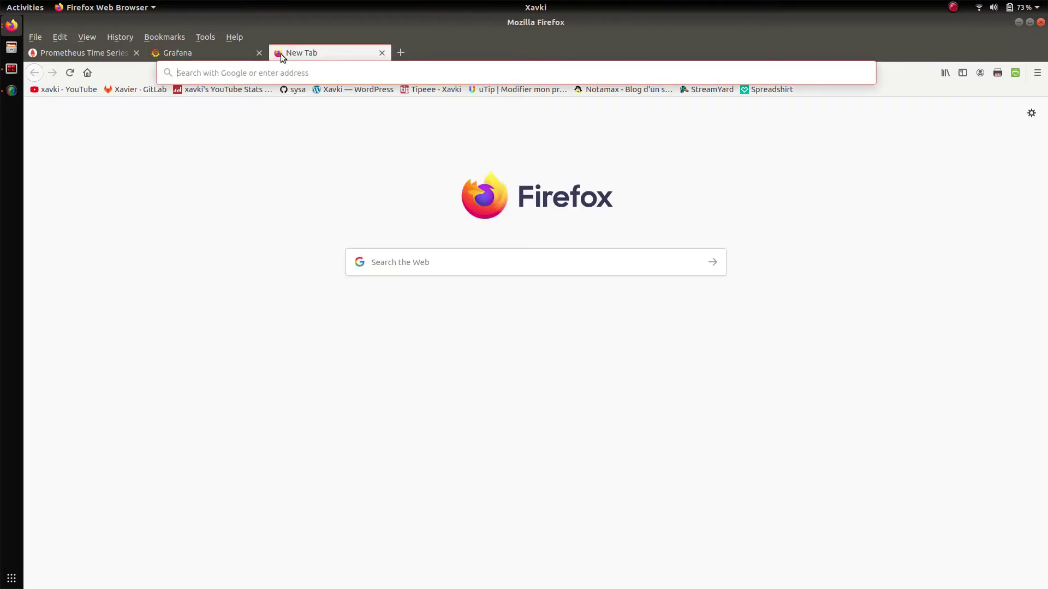
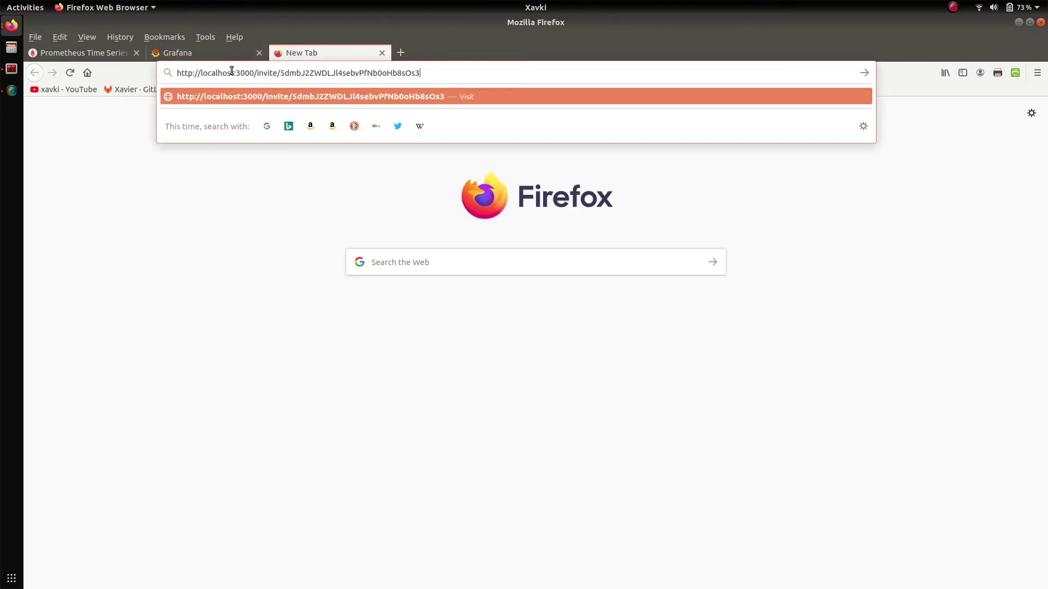
{"action": "left_click_drag", "start_coordinate": [234, 73], "coordinate": [202, 72]}
{"action": "type", "text": "192.168"}
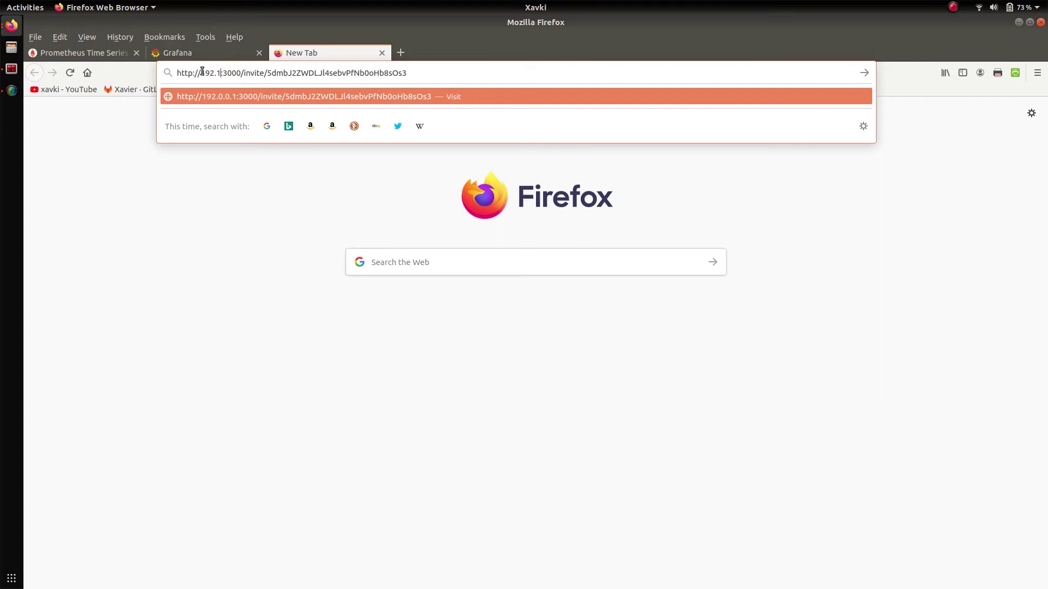
{"action": "type", "text": ".59.2"}
{"action": "key", "text": "Return"}
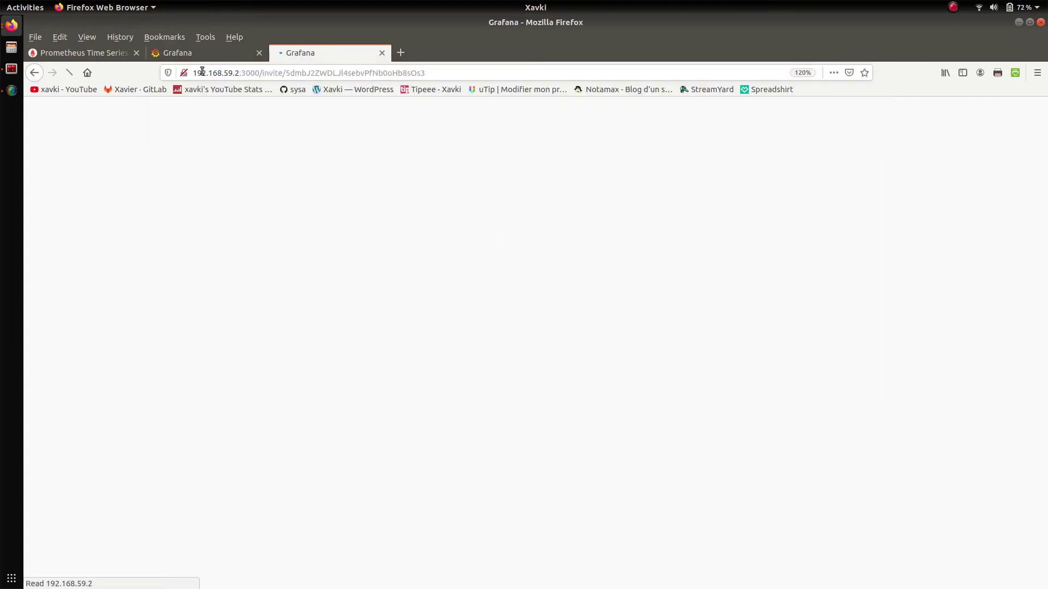
{"action": "key", "text": "ctrl+a"}
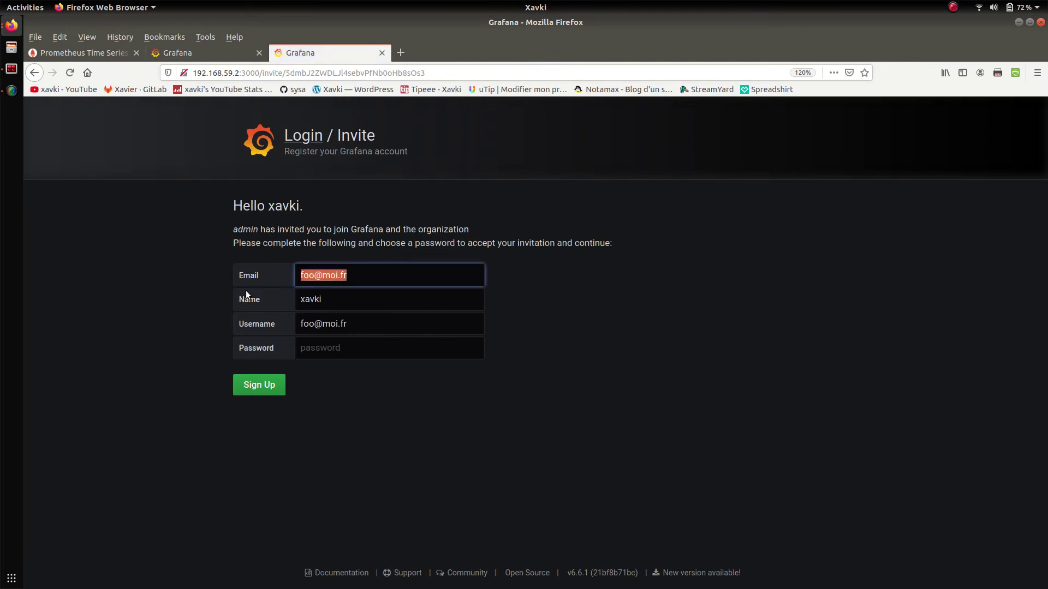
- Sign up with a username matching the invitee's name plus a password, declining Firefox's save-login offer
{"action": "left_click", "coordinate": [356, 294]}
{"action": "key", "text": "shift+Left"}
{"action": "key", "text": "shift+Left"}
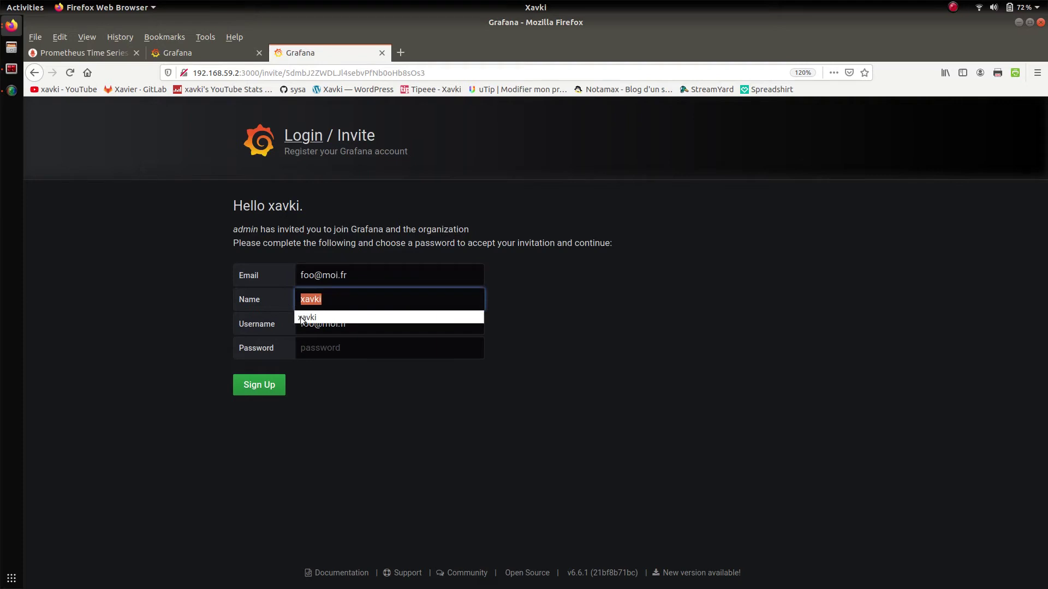
{"action": "left_click", "coordinate": [367, 347]}
{"action": "left_click_drag", "start_coordinate": [349, 324], "coordinate": [276, 318]}
{"action": "type", "text": "xavki"}
{"action": "key", "text": "Tab"}
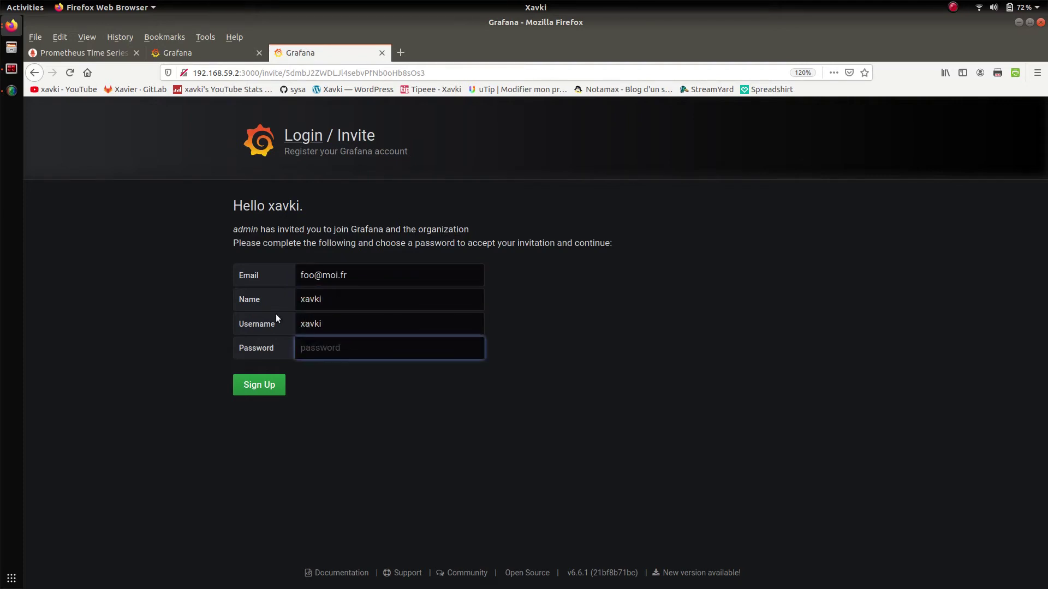
{"action": "type", "text": "password"}
{"action": "key", "text": "Return"}
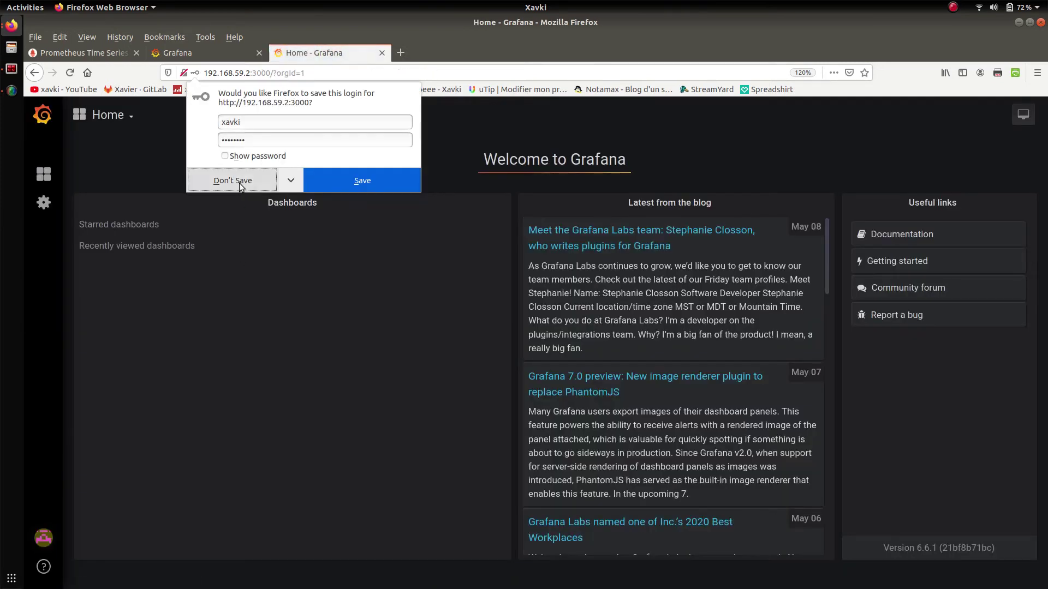
{"action": "left_click", "coordinate": [229, 180]}
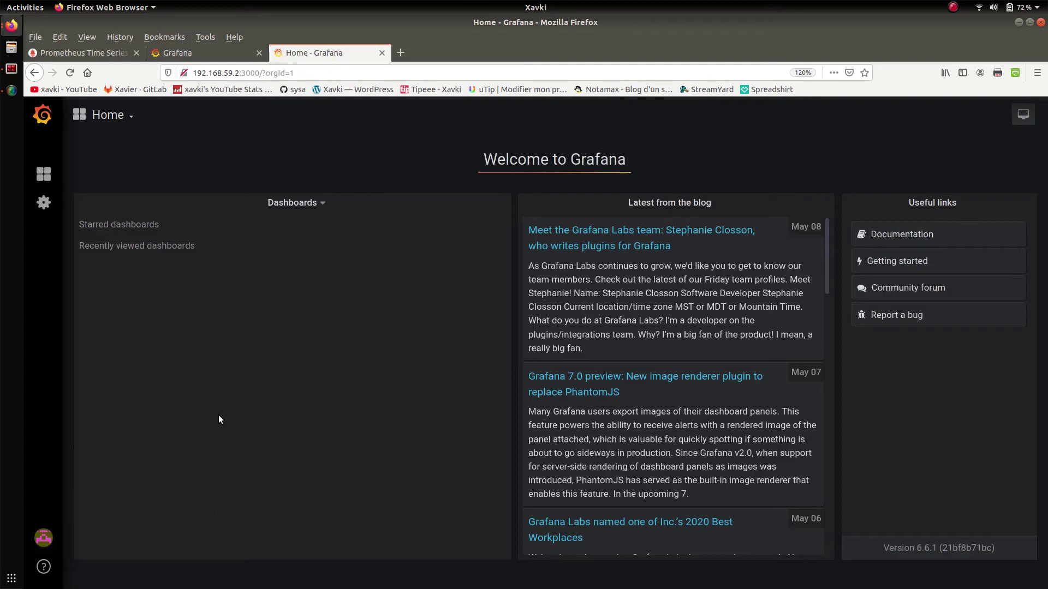
- Sign out, then log back in as the new user with its username and password
{"action": "mouse_move", "coordinate": [44, 537]}
{"action": "left_click", "coordinate": [115, 518]}
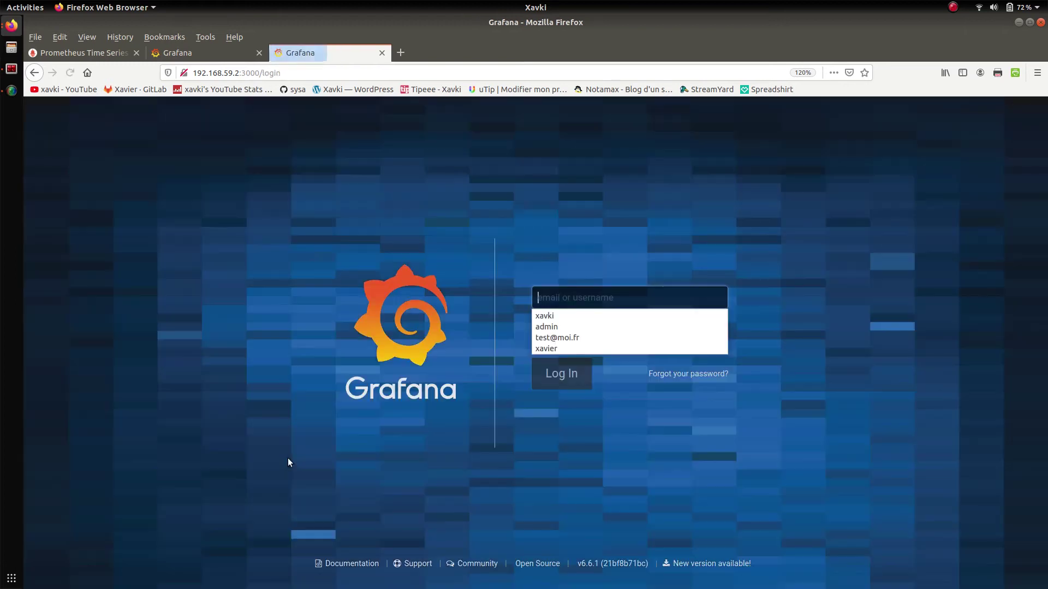
{"action": "left_click", "coordinate": [558, 298]}
{"action": "type", "text": "xavki"}
{"action": "key", "text": "Tab"}
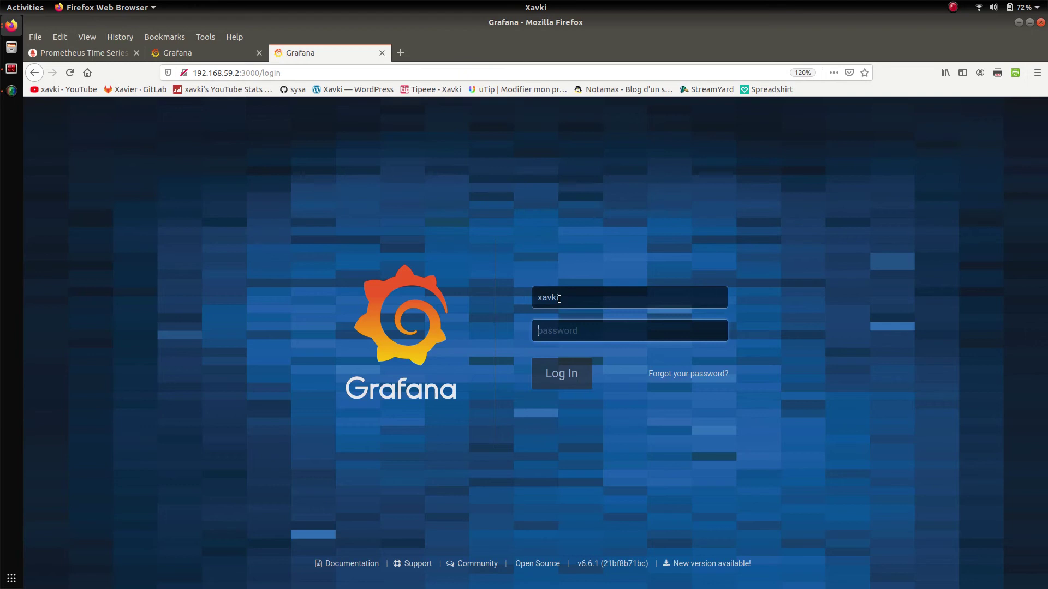
{"action": "type", "text": "password"}
{"action": "key", "text": "Return"}
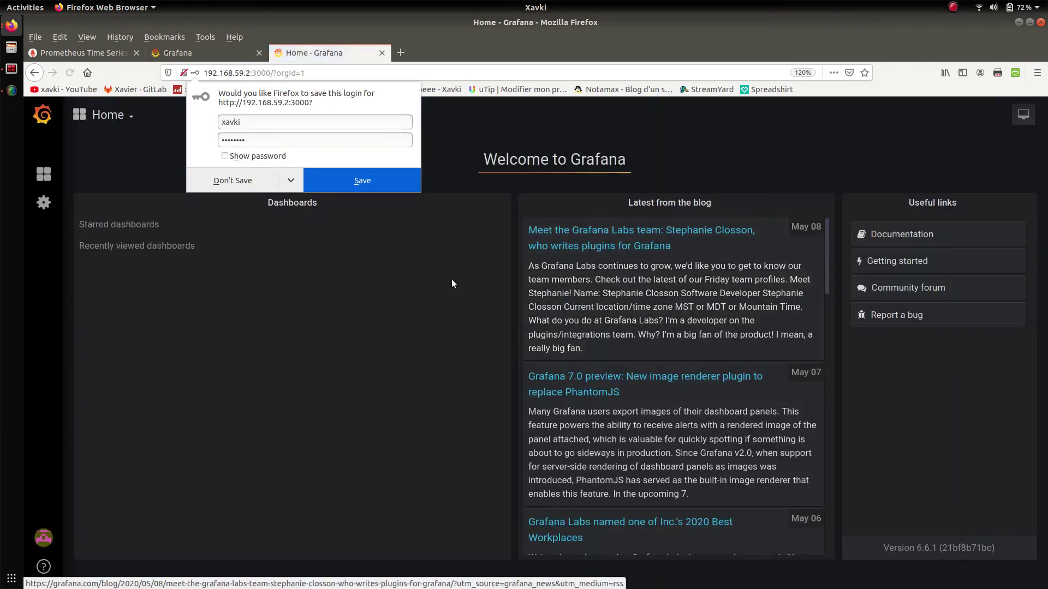
{"action": "left_click", "coordinate": [210, 178]}
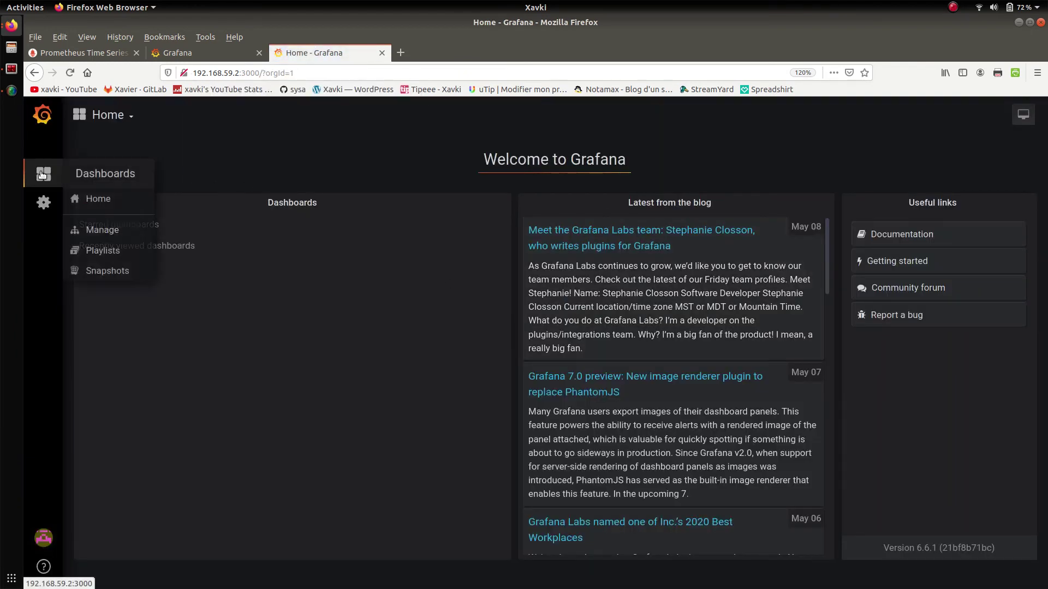
- Open the Dashboards page, then close the extra Home tab and dismiss the username suggestions
{"action": "mouse_move", "coordinate": [48, 204]}
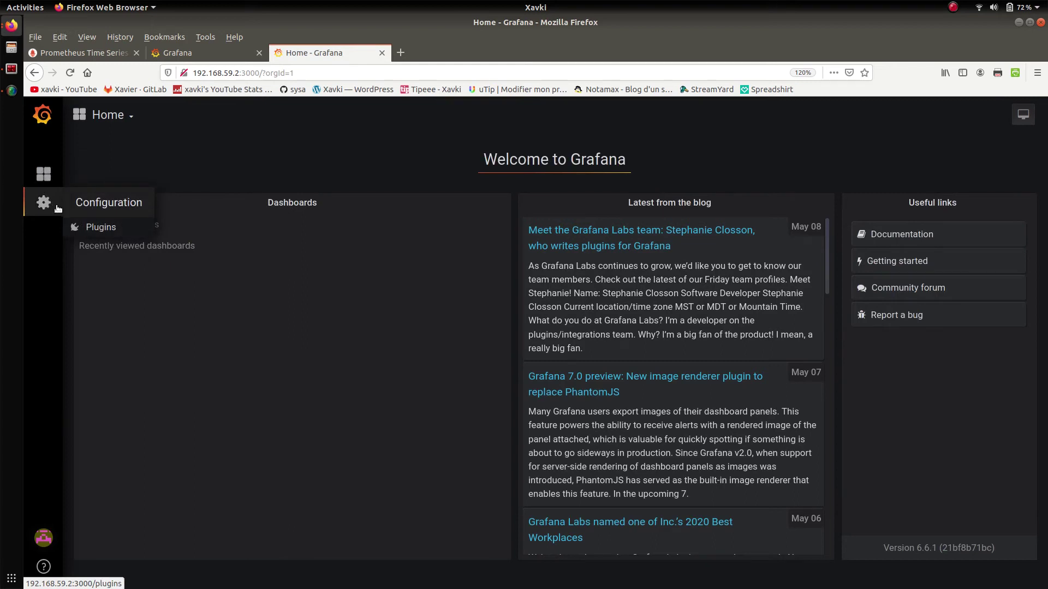
{"action": "mouse_move", "coordinate": [43, 184]}
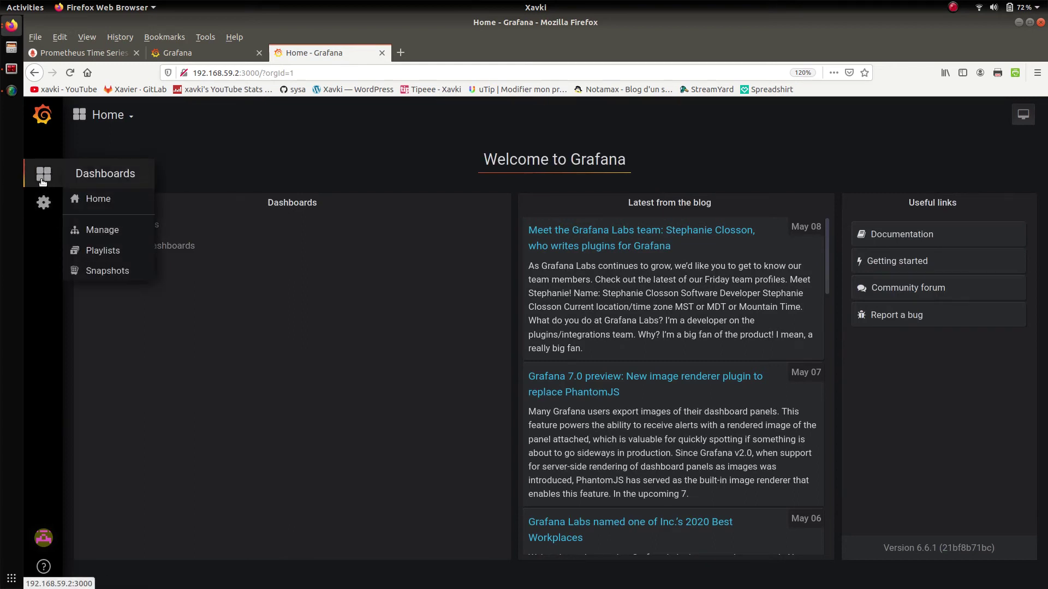
{"action": "left_click", "coordinate": [114, 229]}
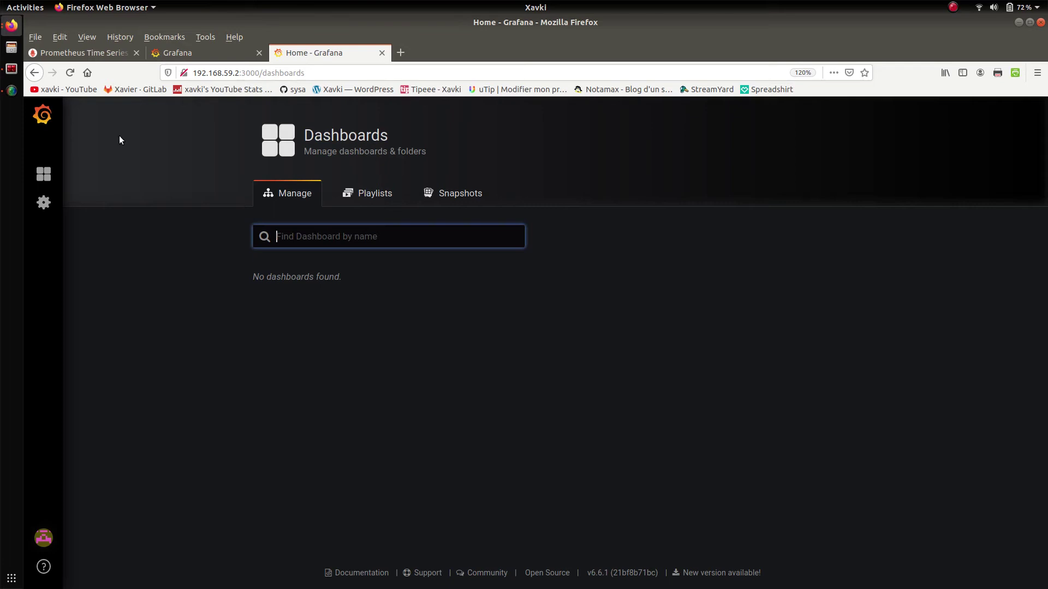
{"action": "left_click", "coordinate": [382, 53]}
{"action": "left_click", "coordinate": [478, 205]}
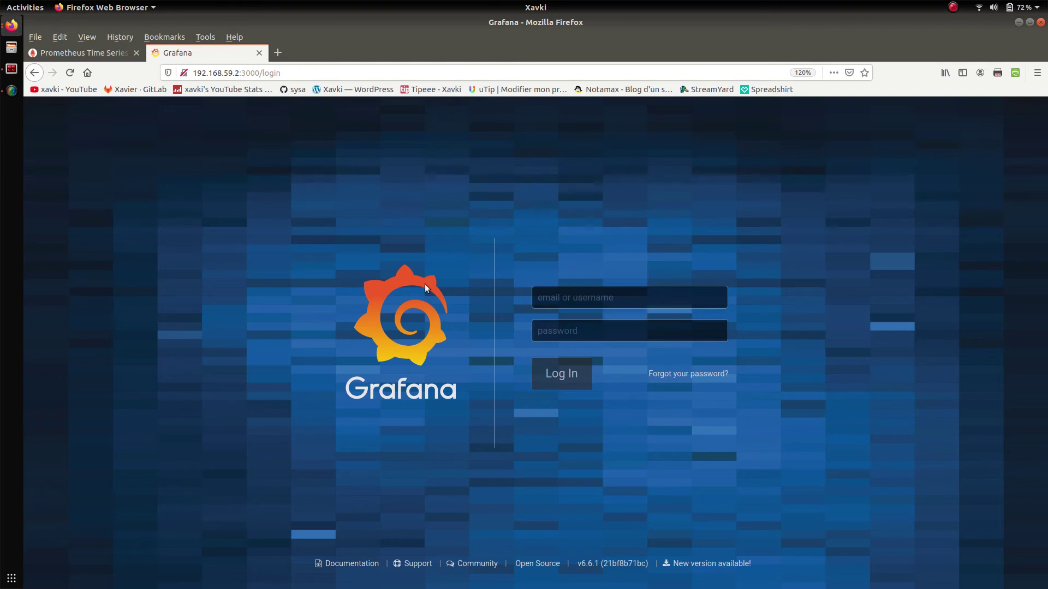
- In Terminator, maximise the root@monito pane and open grafana.ini in vim
{"action": "left_click", "coordinate": [11, 69]}
{"action": "left_click", "coordinate": [205, 46]}
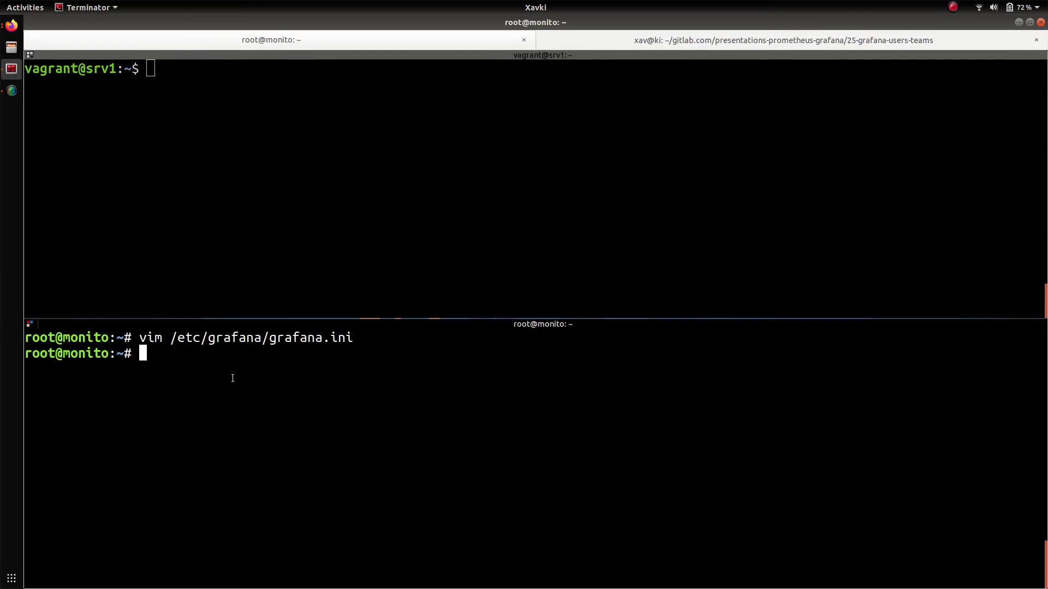
{"action": "key", "text": "ctrl+shift+x"}
{"action": "key", "text": "ctrl+l"}
{"action": "key", "text": "Up"}
{"action": "key", "text": "Return"}
{"action": "key", "text": "e"}
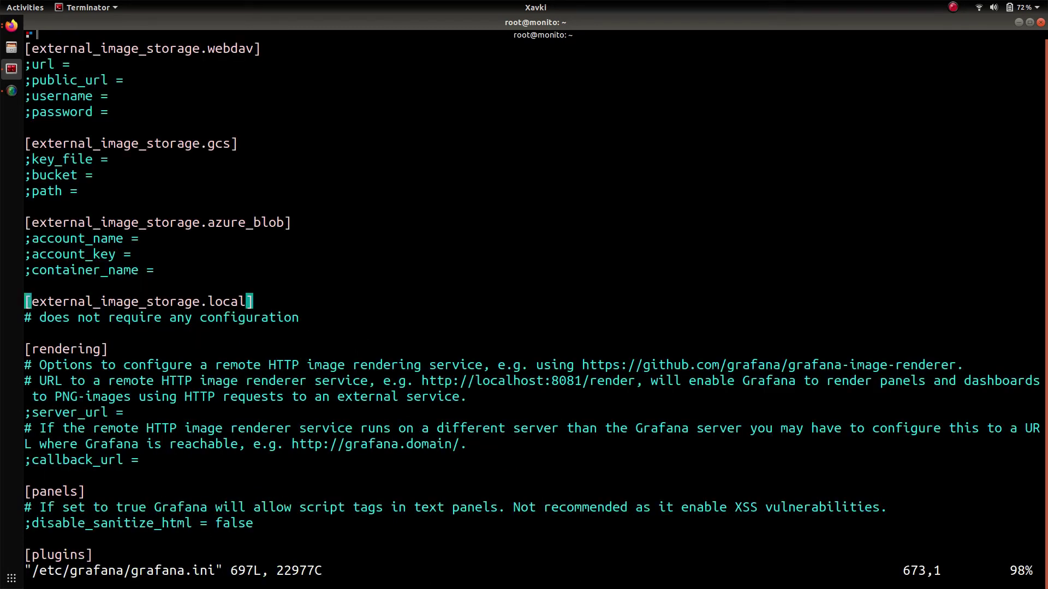
- Search grafana.ini for ldap, locate the /etc/grafana/ldap.toml path, and quit vim
{"action": "type", "text": "/"}
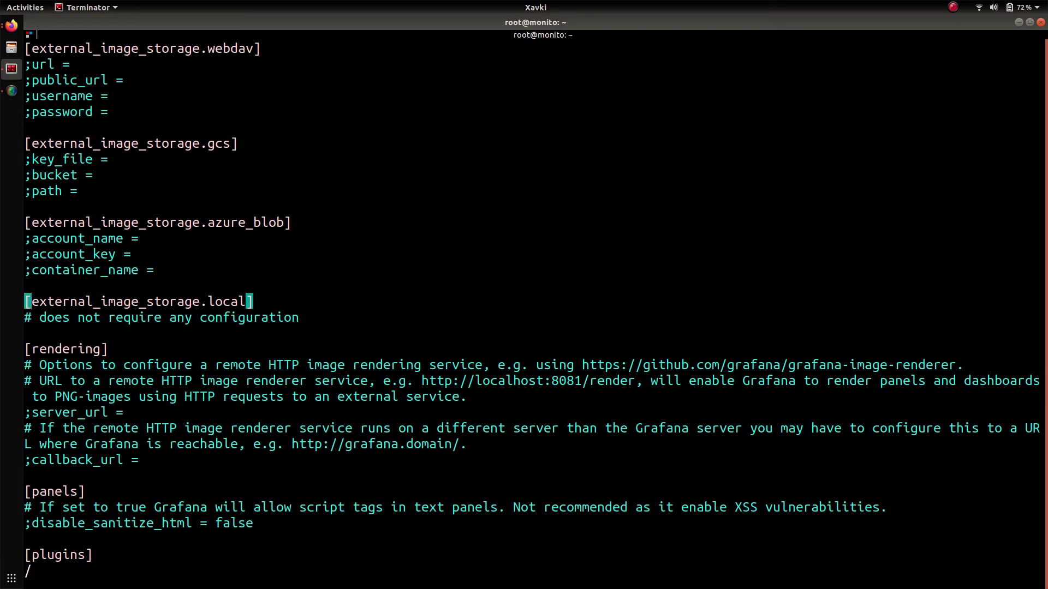
{"action": "type", "text": "ldap"}
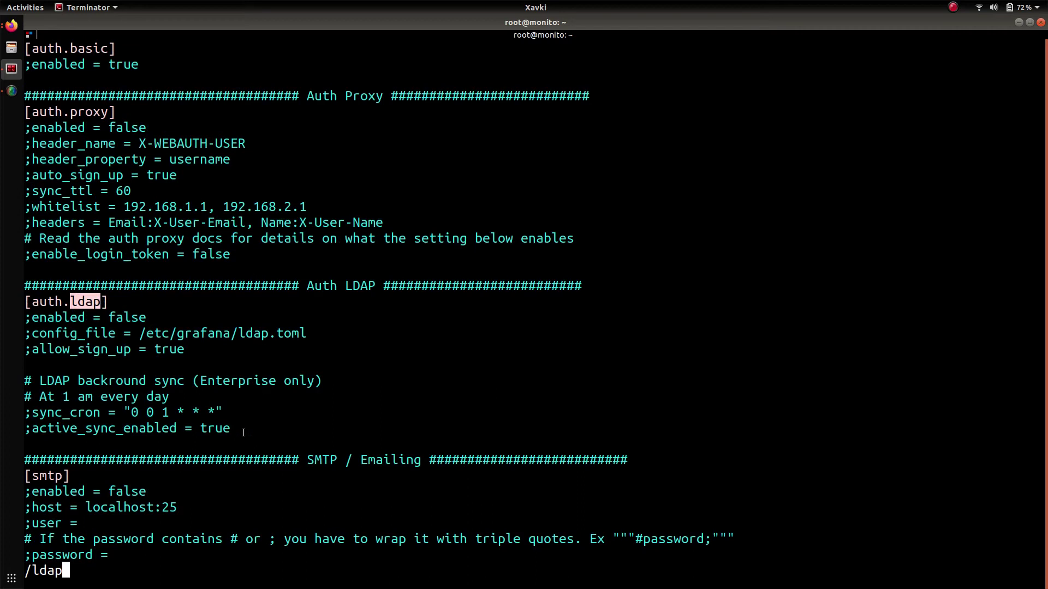
{"action": "left_click_drag", "start_coordinate": [243, 433], "coordinate": [24, 301]}
{"action": "double_click", "coordinate": [198, 335]}
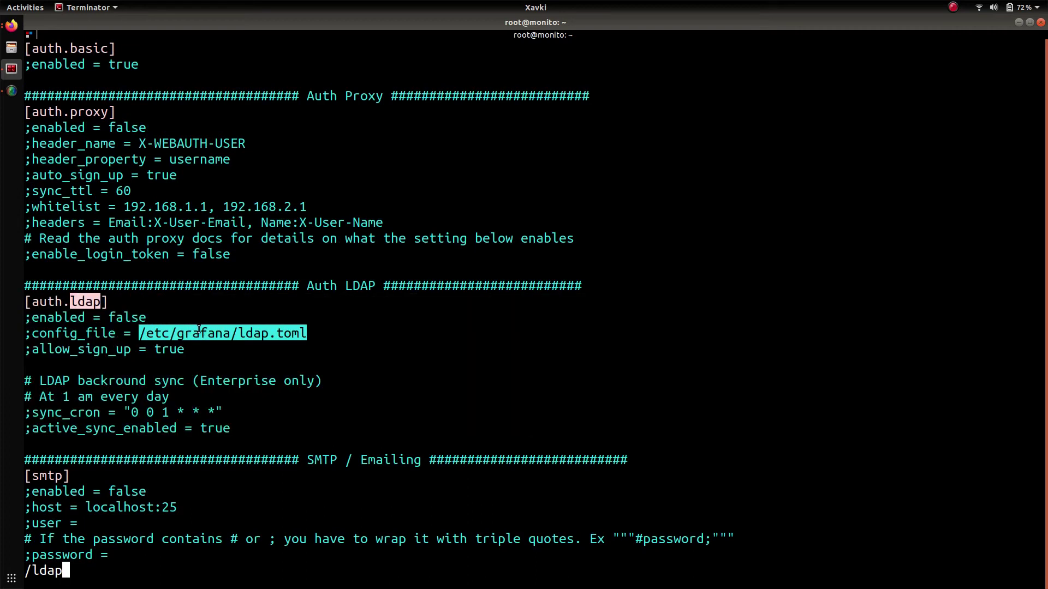
{"action": "double_click", "coordinate": [131, 317]}
{"action": "left_click", "coordinate": [188, 326]}
{"action": "double_click", "coordinate": [187, 331]}
{"action": "double_click", "coordinate": [309, 334]}
{"action": "left_click_drag", "start_coordinate": [308, 334], "coordinate": [142, 326]}
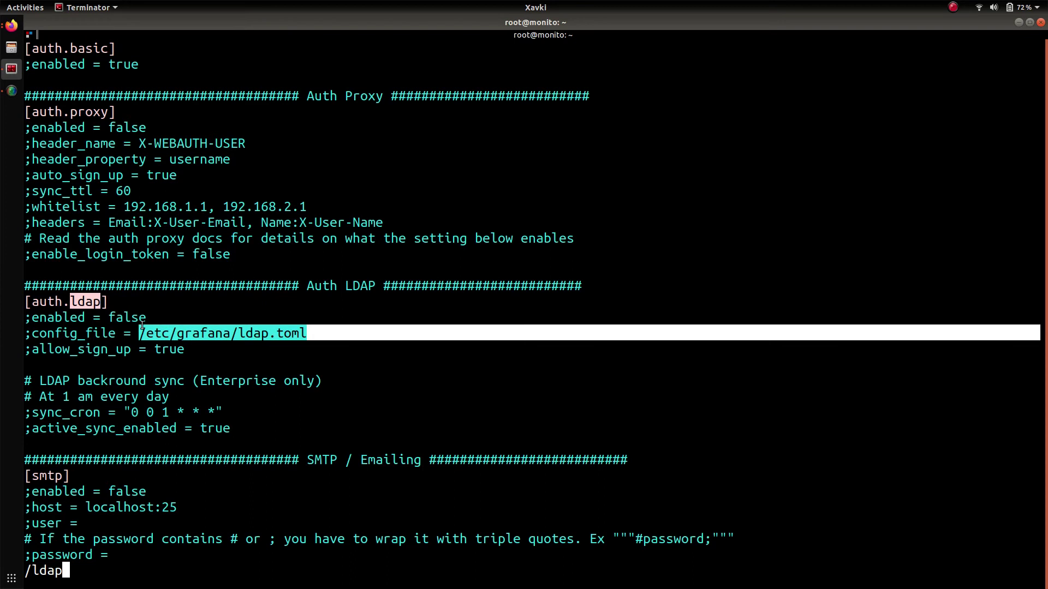
{"action": "type", "text": ":q"}
{"action": "key", "text": "Return"}
{"action": "type", "text": ":q"}
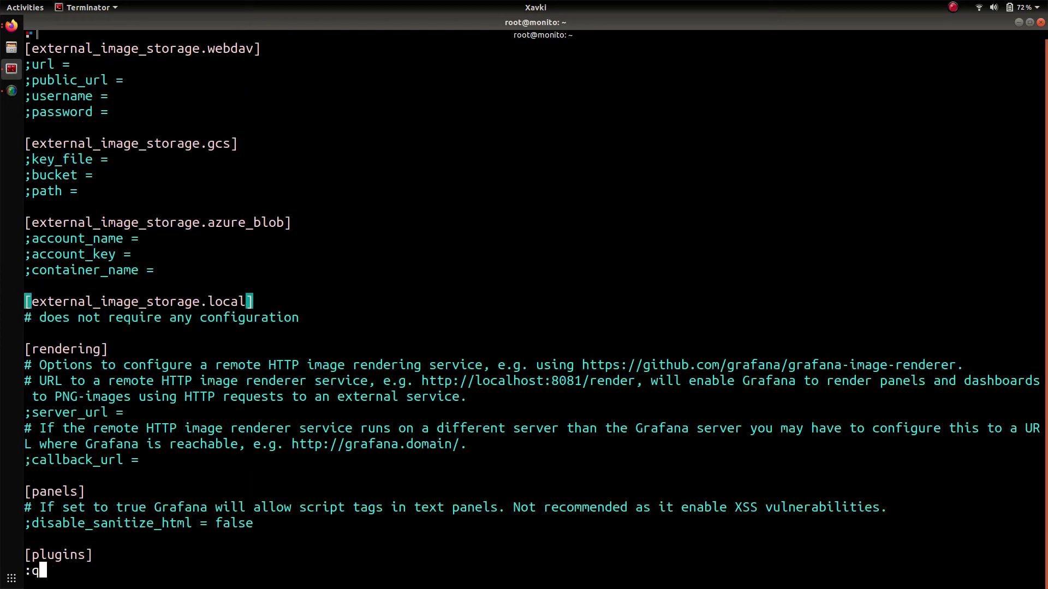
{"action": "key", "text": "Return"}
- List /etc/grafana and open ldap.toml in vim
{"action": "key", "text": "Up"}
{"action": "key", "text": "BackSpace"}
{"action": "key", "text": "BackSpace"}
{"action": "key", "text": "BackSpace"}
{"action": "key", "text": "BackSpace"}
{"action": "key", "text": "BackSpace"}
{"action": "key", "text": "BackSpace"}
{"action": "key", "text": "BackSpace"}
{"action": "key", "text": "BackSpace"}
{"action": "key", "text": "BackSpace"}
{"action": "key", "text": "BackSpace"}
{"action": "key", "text": "BackSpace"}
{"action": "key", "text": "Tab"}
{"action": "key", "text": "Tab"}
{"action": "type", "text": "l"}
{"action": "key", "text": "Tab"}
{"action": "key", "text": "Return"}
- Page down to the name-through-email attribute mappings in ldap.toml
{"action": "key", "text": "Page_Down"}
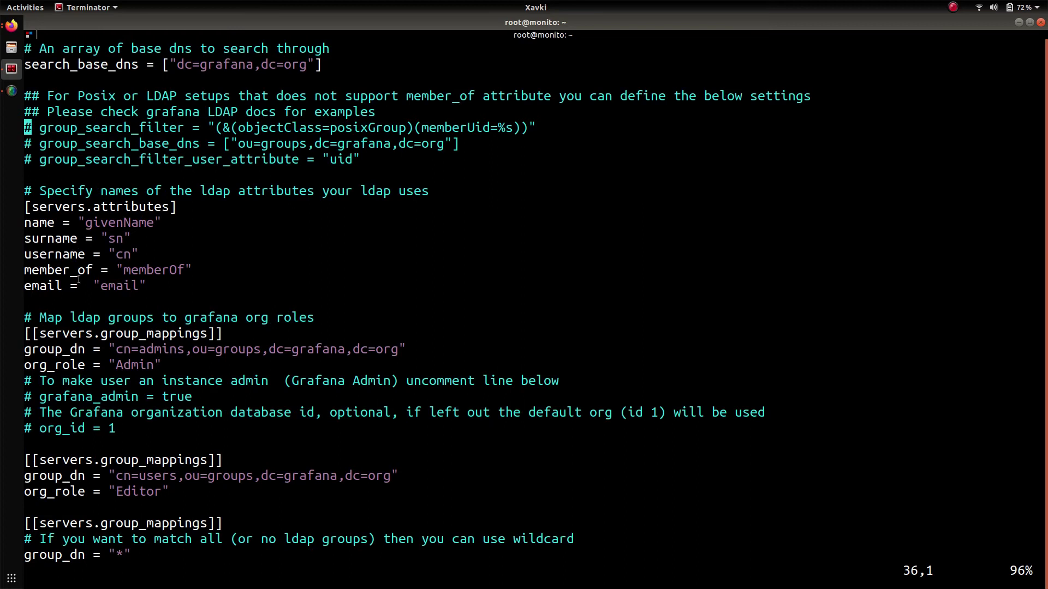
{"action": "left_click_drag", "start_coordinate": [161, 222], "coordinate": [24, 222]}
{"action": "left_click_drag", "start_coordinate": [156, 282], "coordinate": [23, 227]}
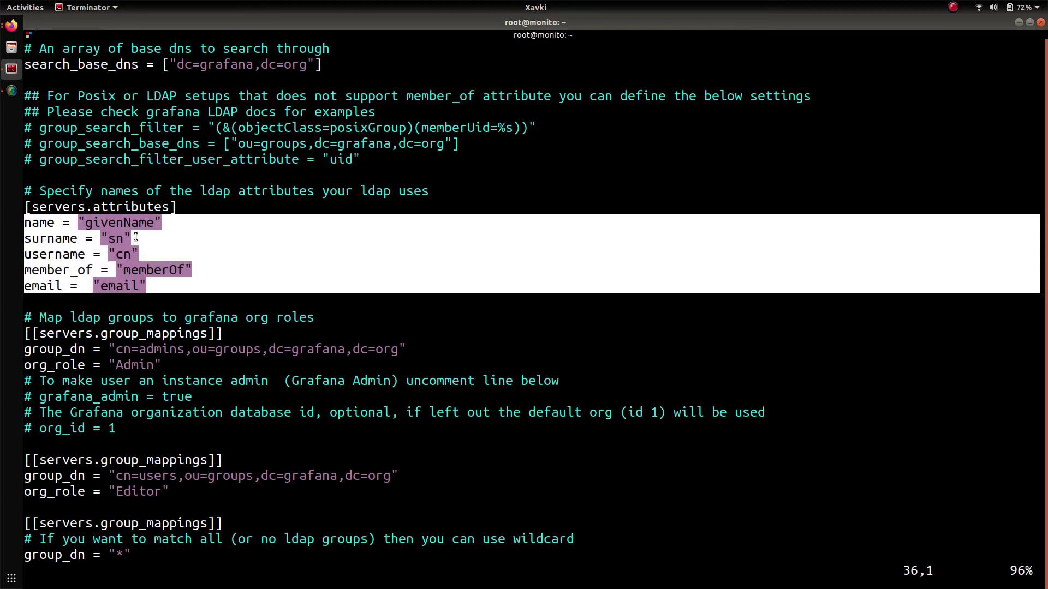
- Save and quit ldap.toml with :wq and restore the split two-pane layout
{"action": "type", "text": ":wq"}
{"action": "key", "text": "Return"}
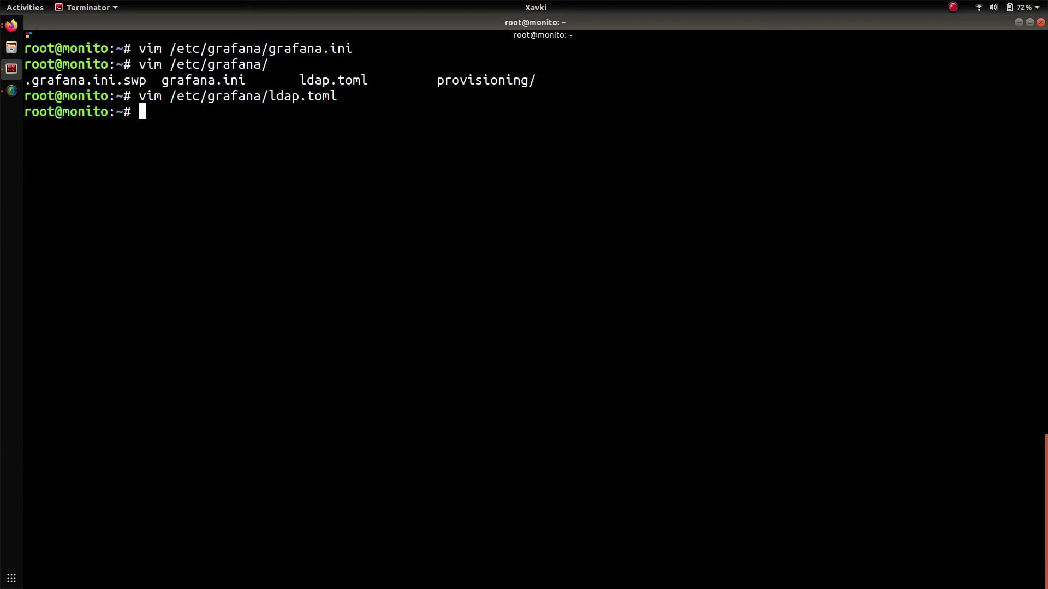
{"action": "key", "text": "ctrl+shift+x"}
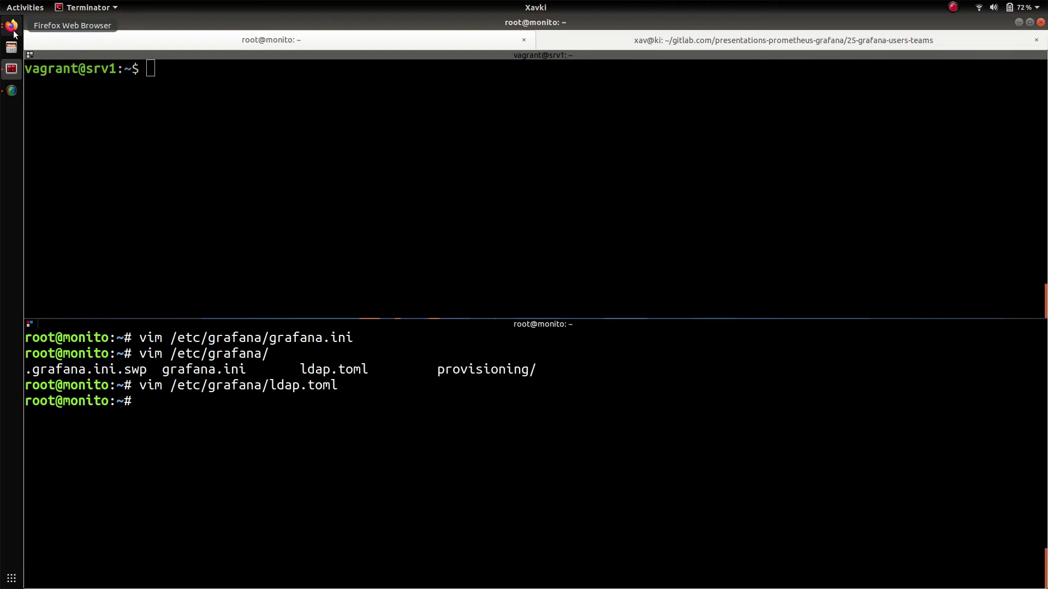
{"action": "left_click", "coordinate": [12, 25]}
- Log into Grafana as admin, skip the password change, and go to Add Users
{"action": "left_click", "coordinate": [85, 77]}
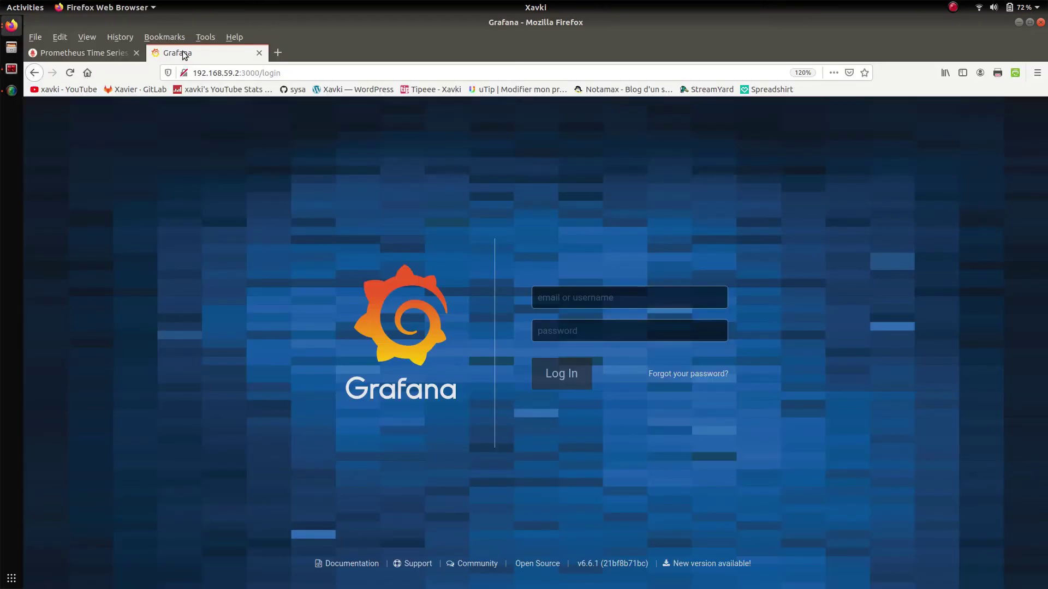
{"action": "left_click", "coordinate": [575, 293]}
{"action": "type", "text": "admin"}
{"action": "key", "text": "Tab"}
{"action": "type", "text": "admin"}
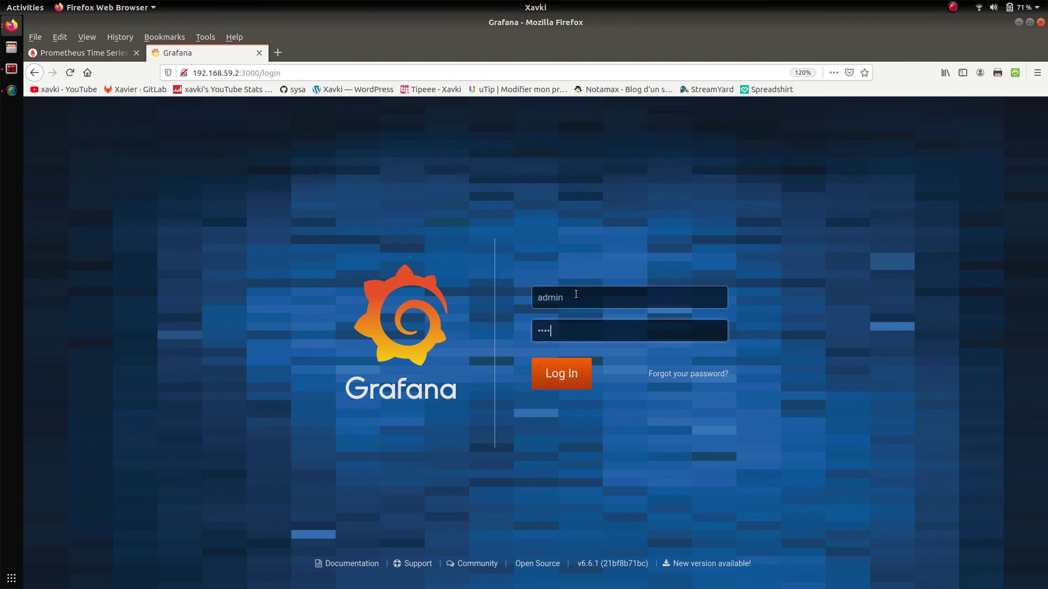
{"action": "key", "text": "Return"}
{"action": "left_click", "coordinate": [243, 178]}
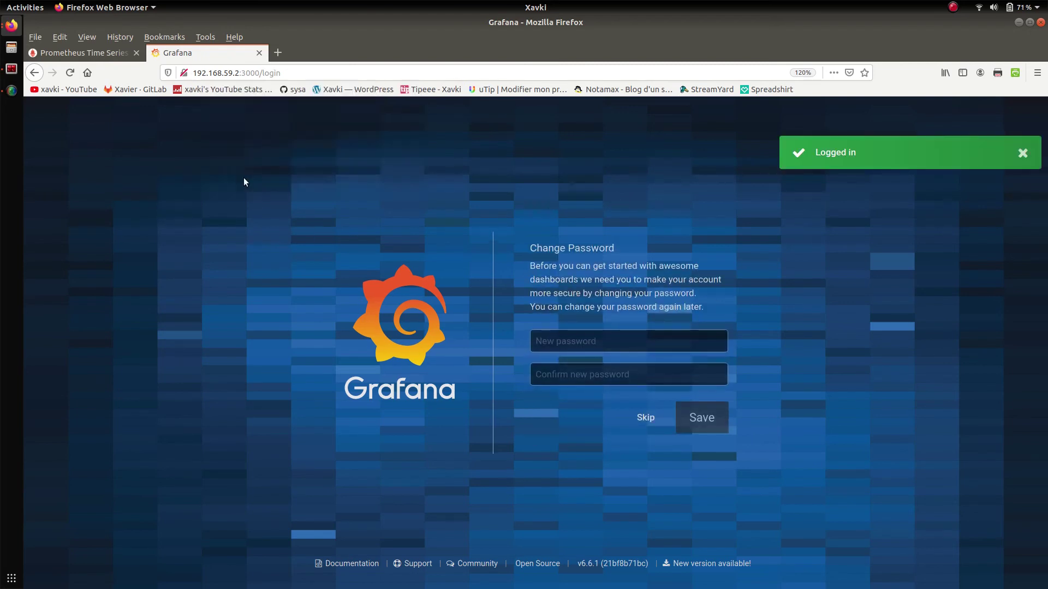
{"action": "left_click", "coordinate": [628, 416]}
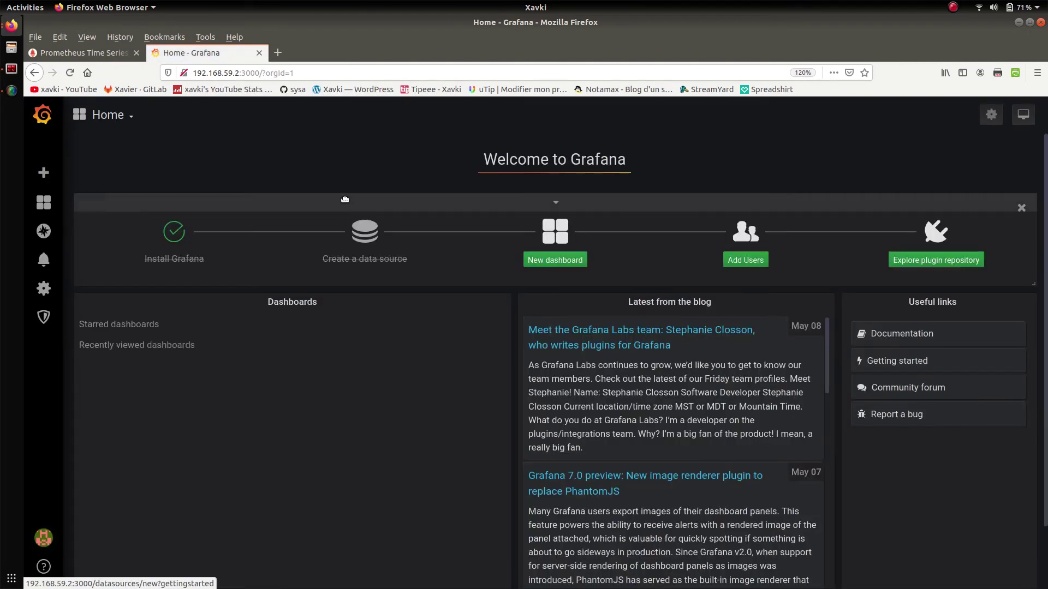
{"action": "left_click", "coordinate": [745, 233]}
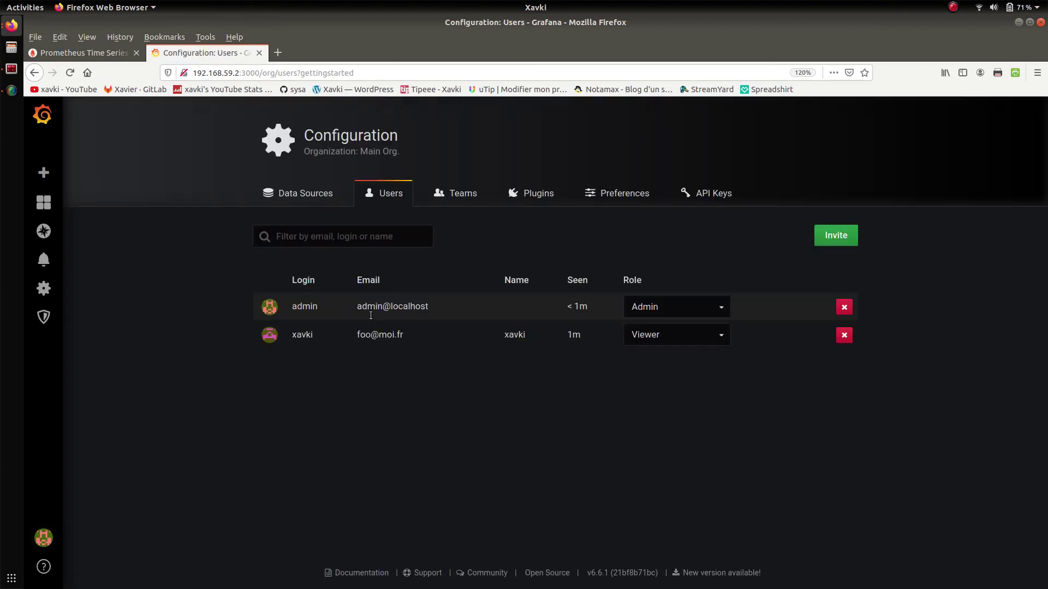
- Create a new team named 'TeamFront' and return to the Teams list
{"action": "left_click", "coordinate": [457, 191]}
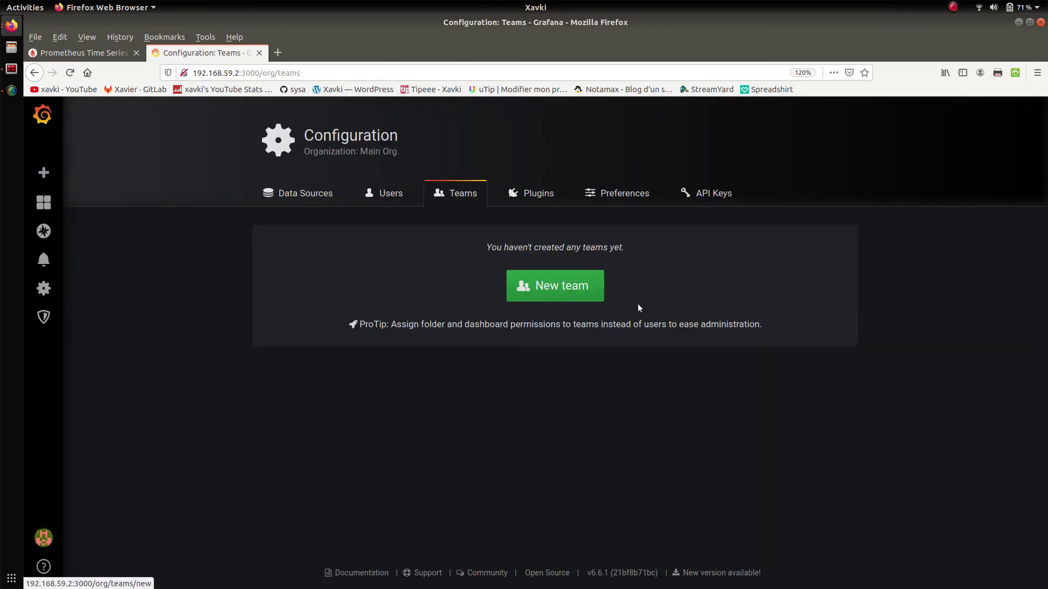
{"action": "left_click", "coordinate": [555, 286]}
{"action": "left_click", "coordinate": [495, 267]}
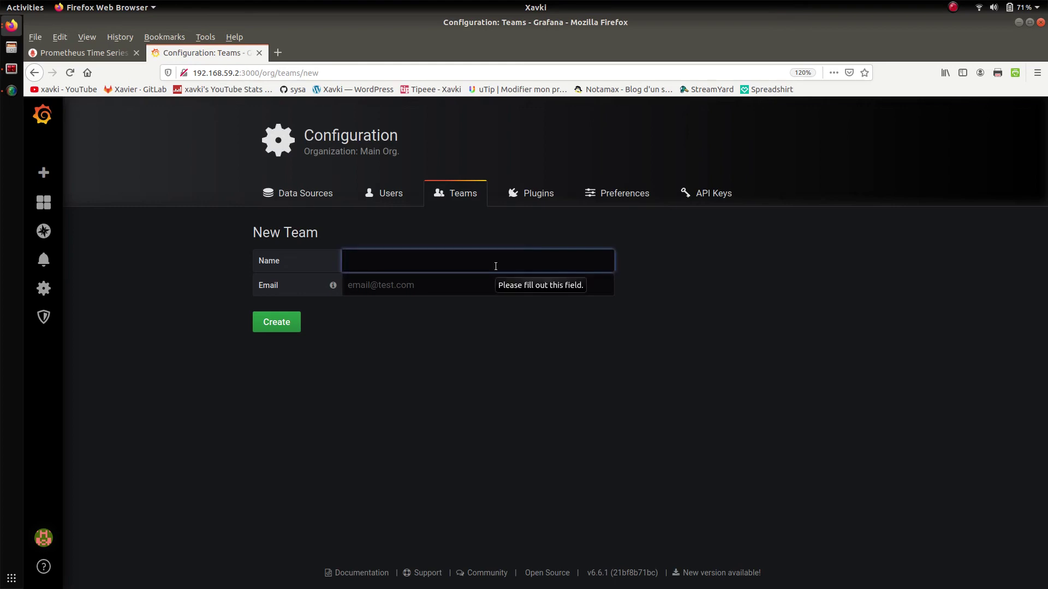
{"action": "type", "text": "Tea"}
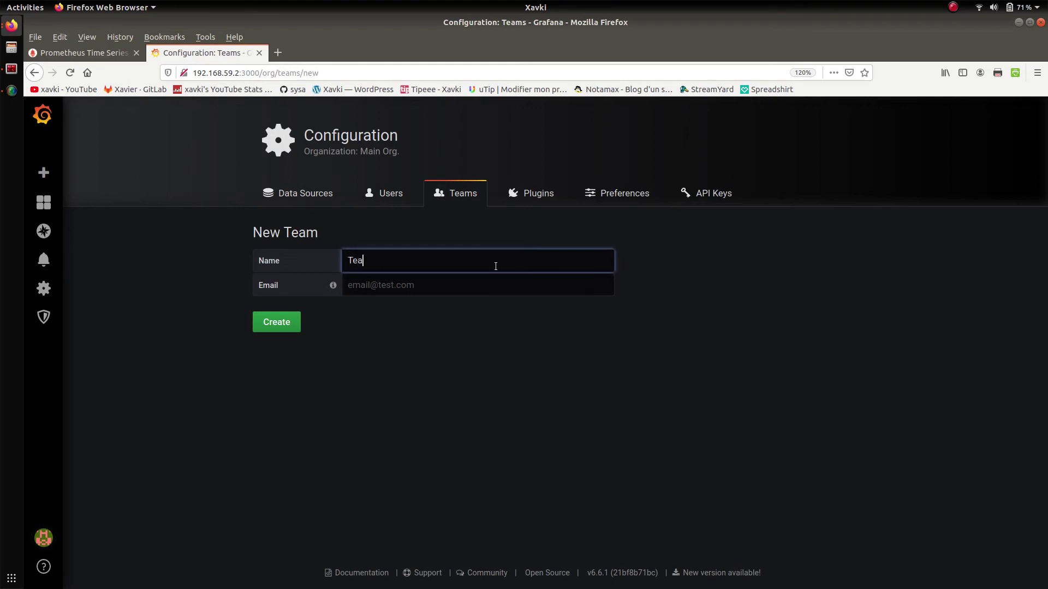
{"action": "type", "text": "mFront"}
{"action": "left_click", "coordinate": [476, 283]}
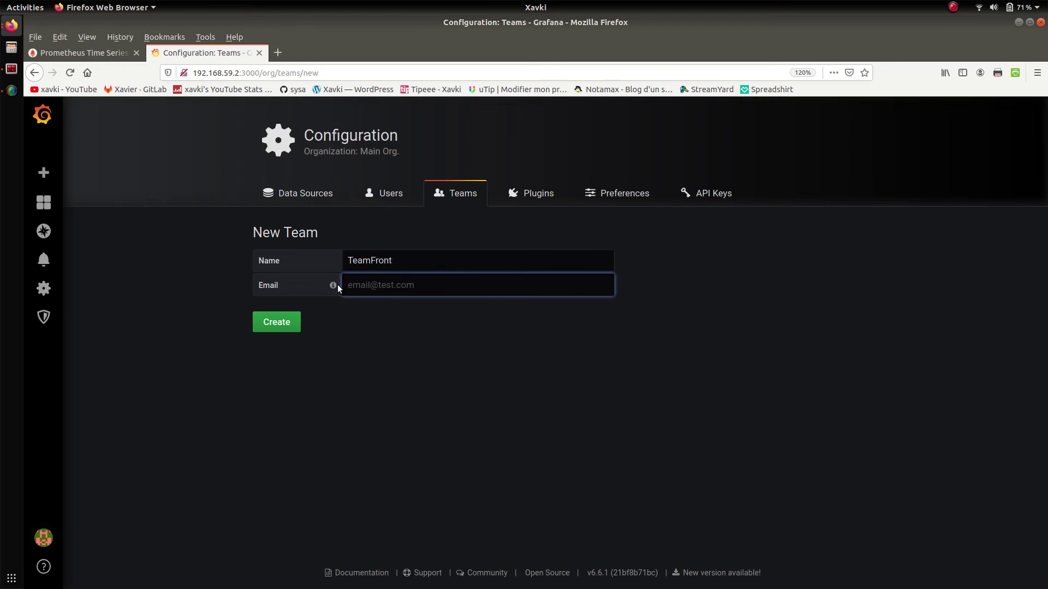
{"action": "mouse_move", "coordinate": [333, 286]}
{"action": "left_click", "coordinate": [277, 322]}
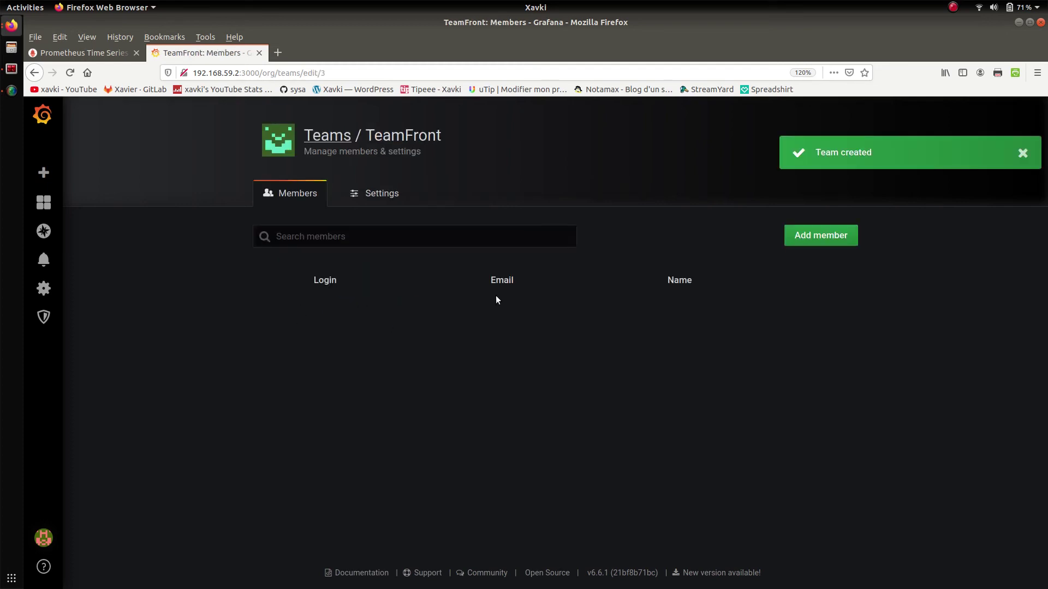
{"action": "left_click", "coordinate": [322, 136]}
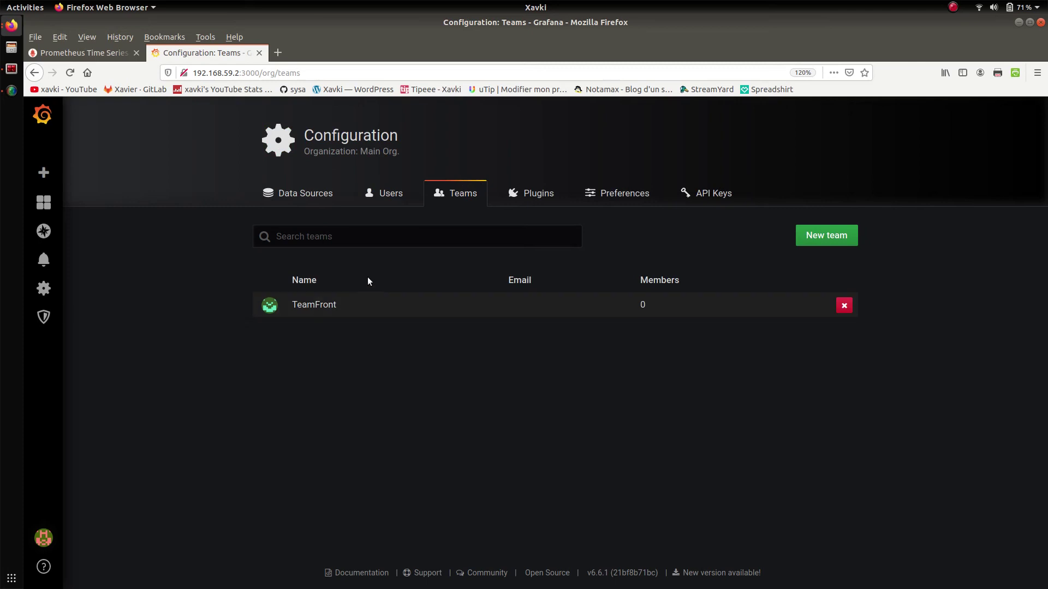
- Add the invited non-admin user to TeamFront, then reopen TeamFront from the Teams list
{"action": "left_click", "coordinate": [315, 308]}
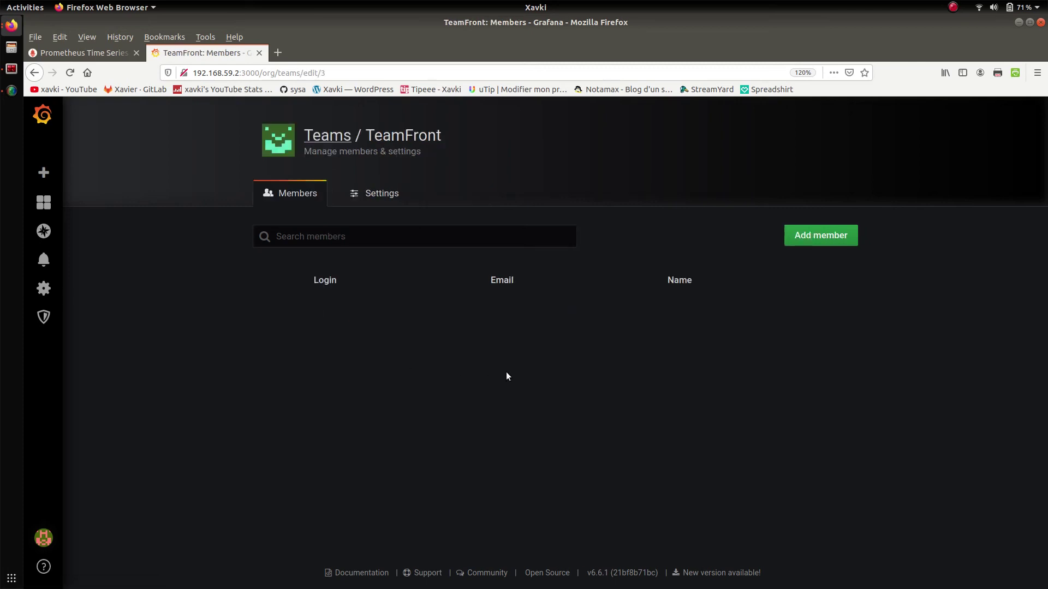
{"action": "left_click", "coordinate": [815, 241]}
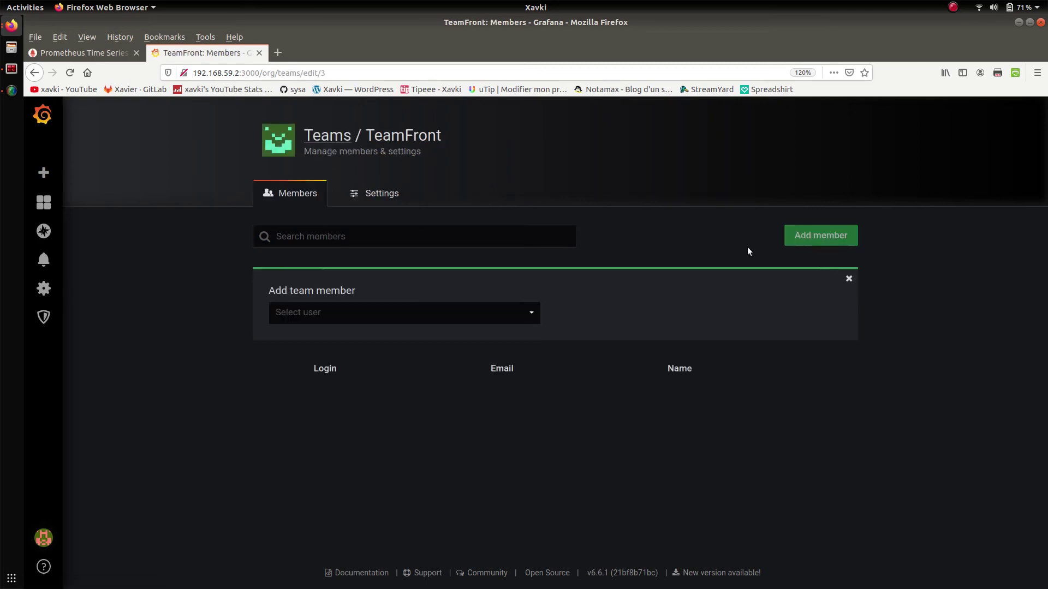
{"action": "left_click", "coordinate": [525, 310]}
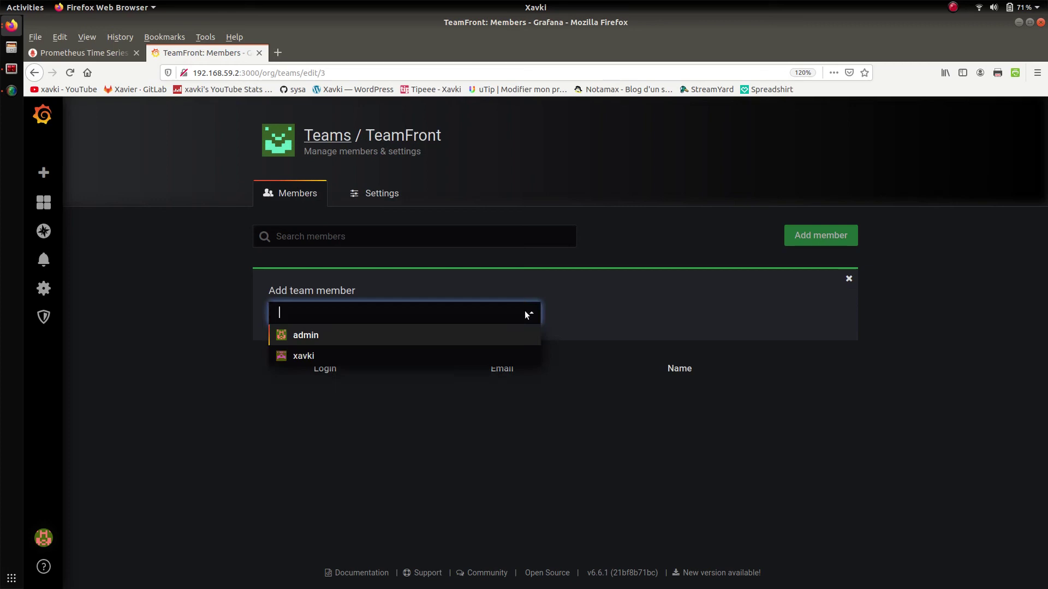
{"action": "left_click", "coordinate": [477, 354]}
{"action": "left_click", "coordinate": [579, 314]}
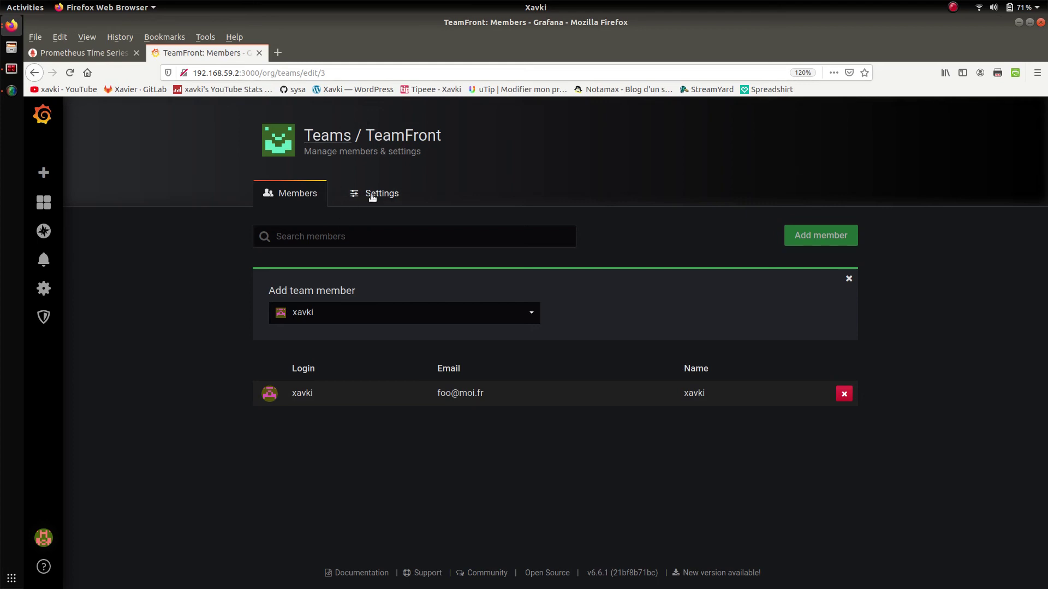
{"action": "left_click", "coordinate": [322, 136]}
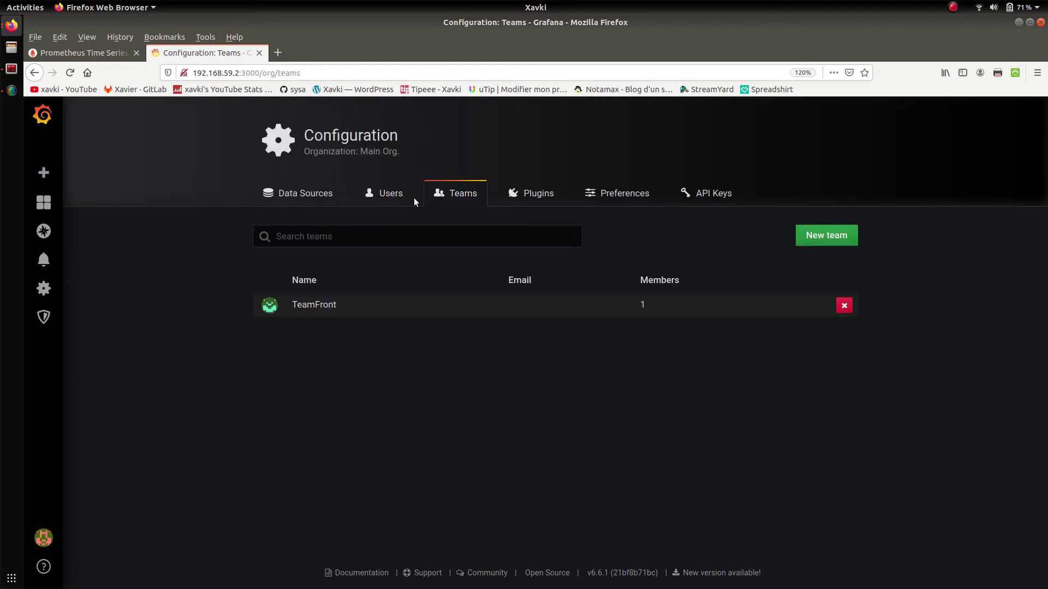
{"action": "mouse_move", "coordinate": [43, 288]}
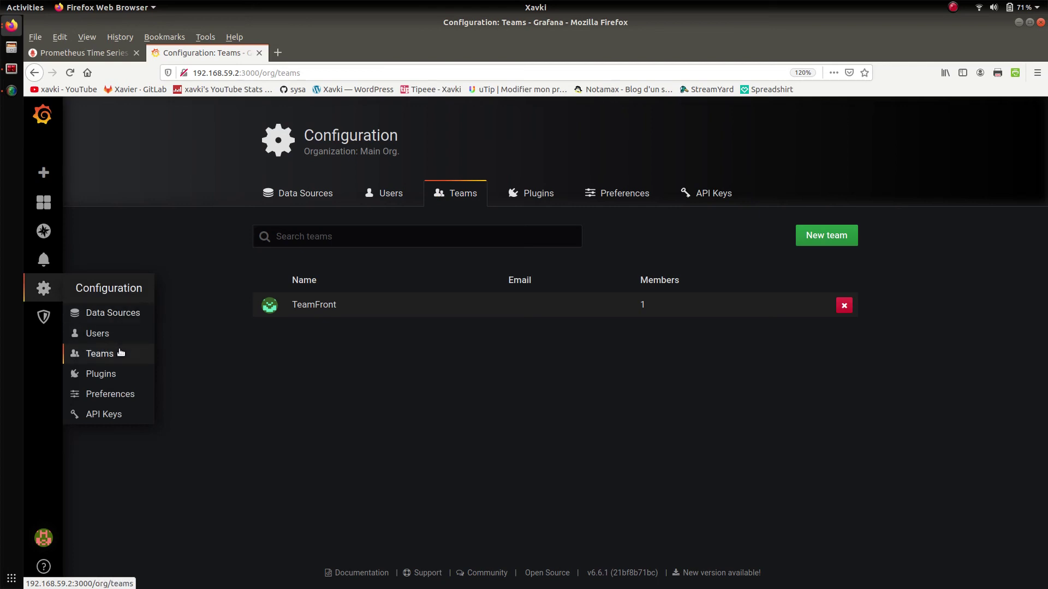
{"action": "left_click", "coordinate": [329, 306]}
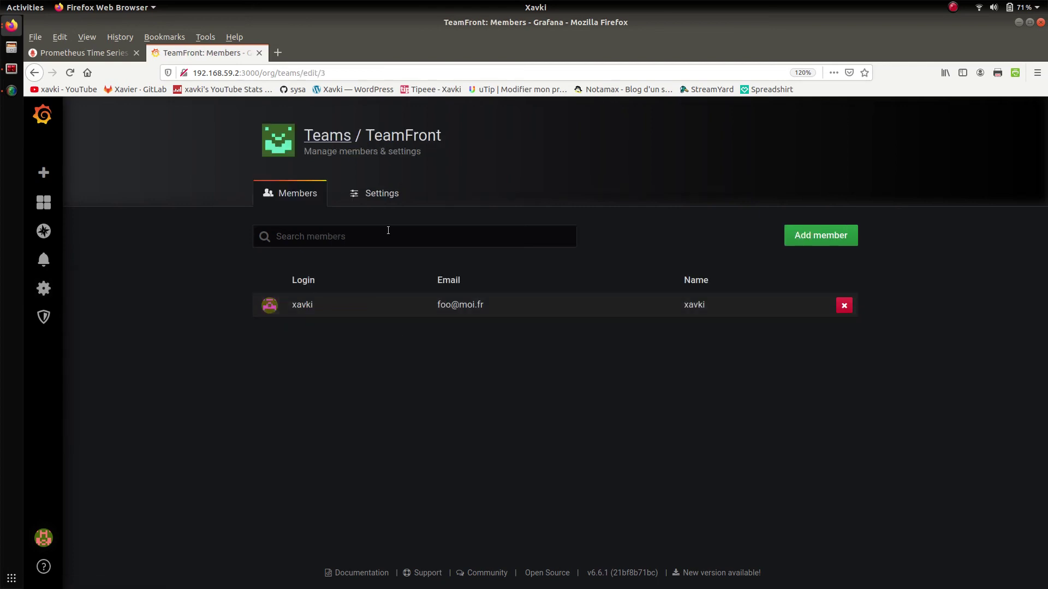
- Set TeamFront's UI Theme to Light, keep Home Dashboard at Default, and save
{"action": "left_click", "coordinate": [381, 193]}
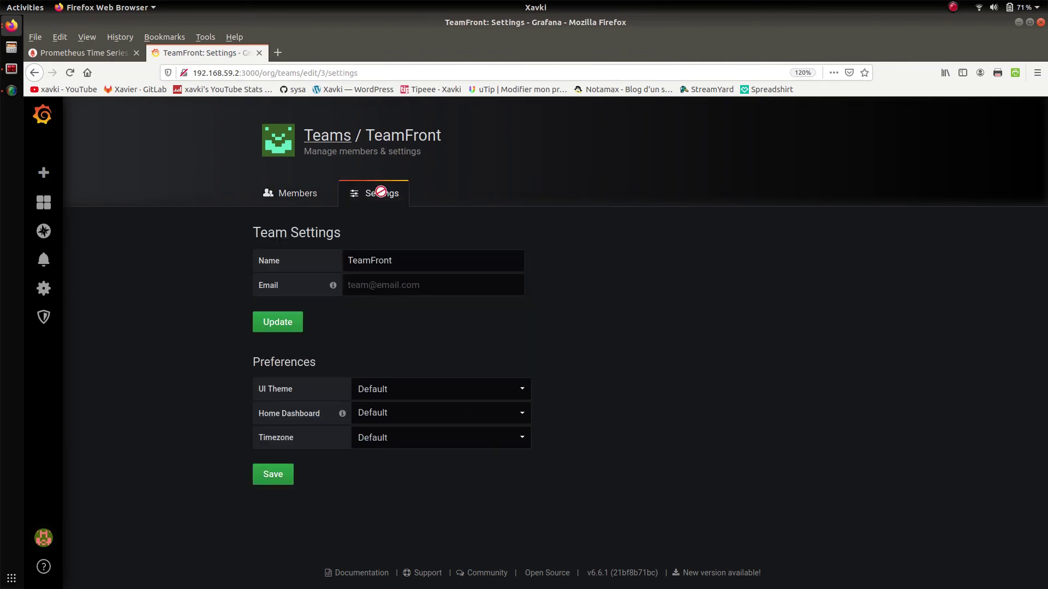
{"action": "left_click", "coordinate": [460, 391]}
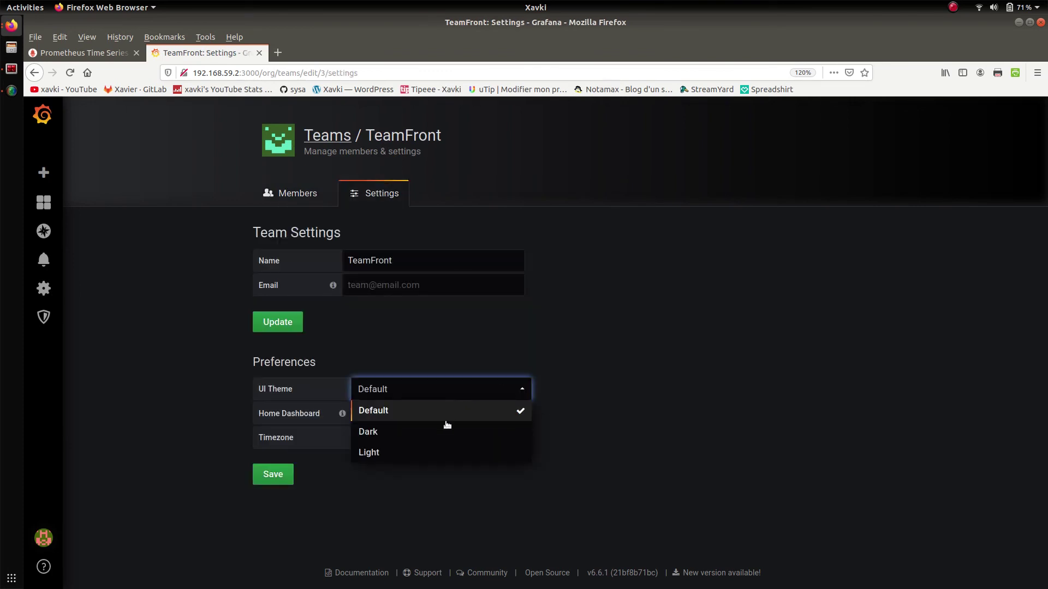
{"action": "left_click", "coordinate": [441, 449]}
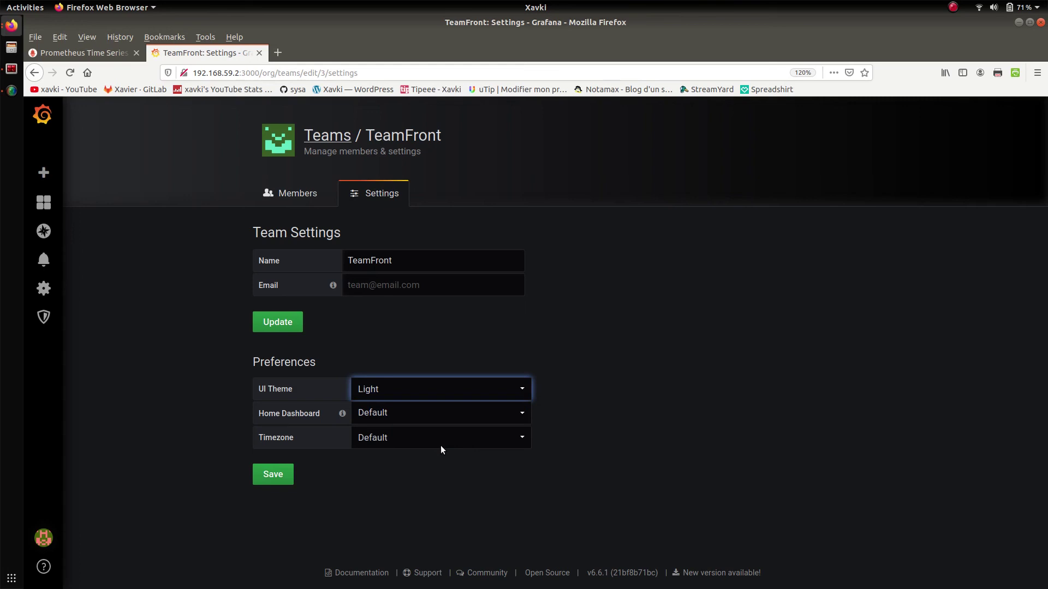
{"action": "left_click", "coordinate": [467, 418]}
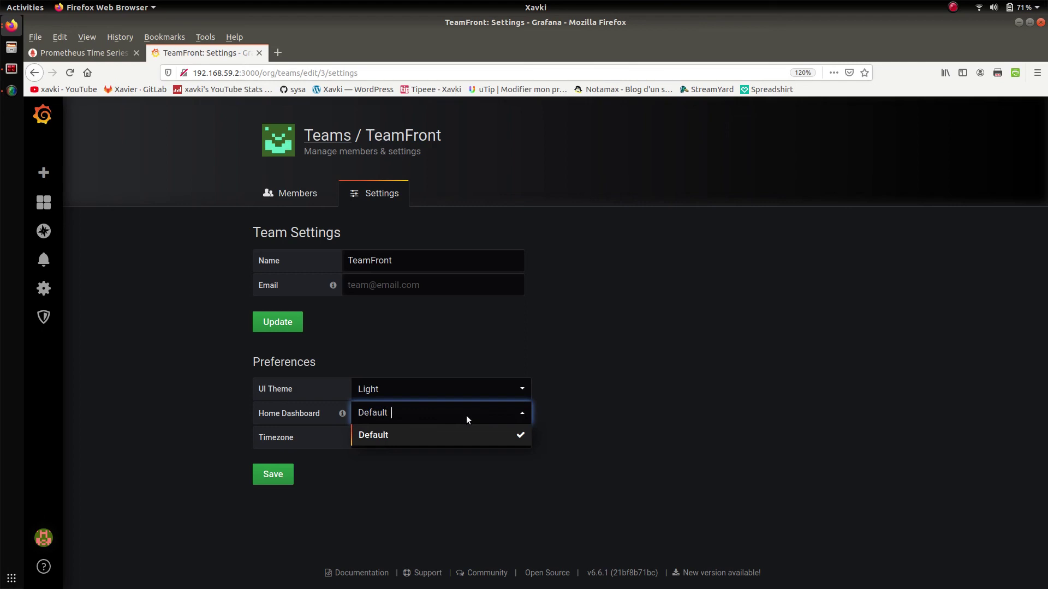
{"action": "left_click", "coordinate": [466, 415]}
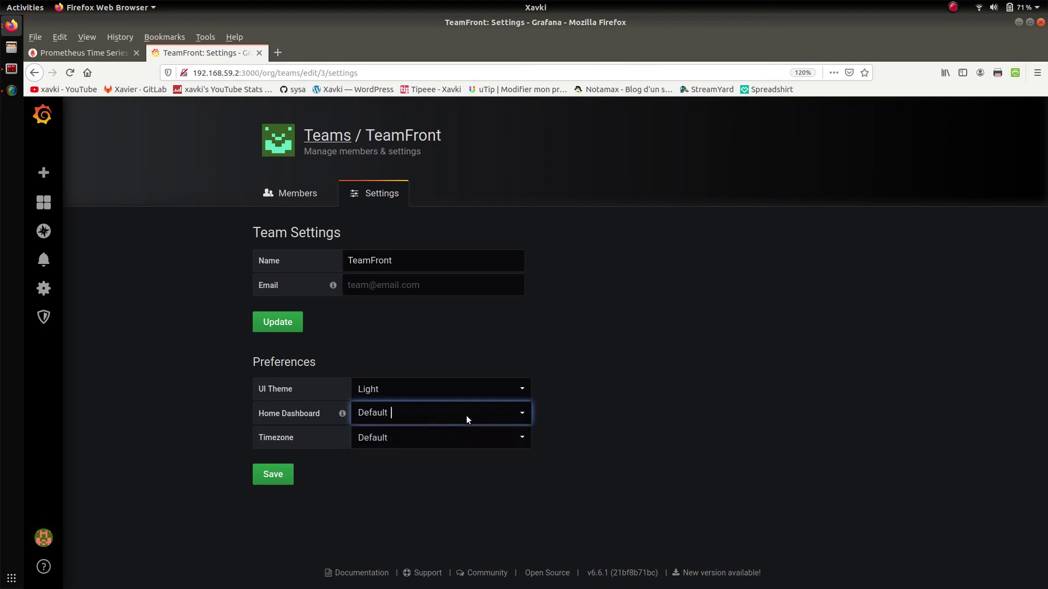
{"action": "left_click", "coordinate": [280, 474]}
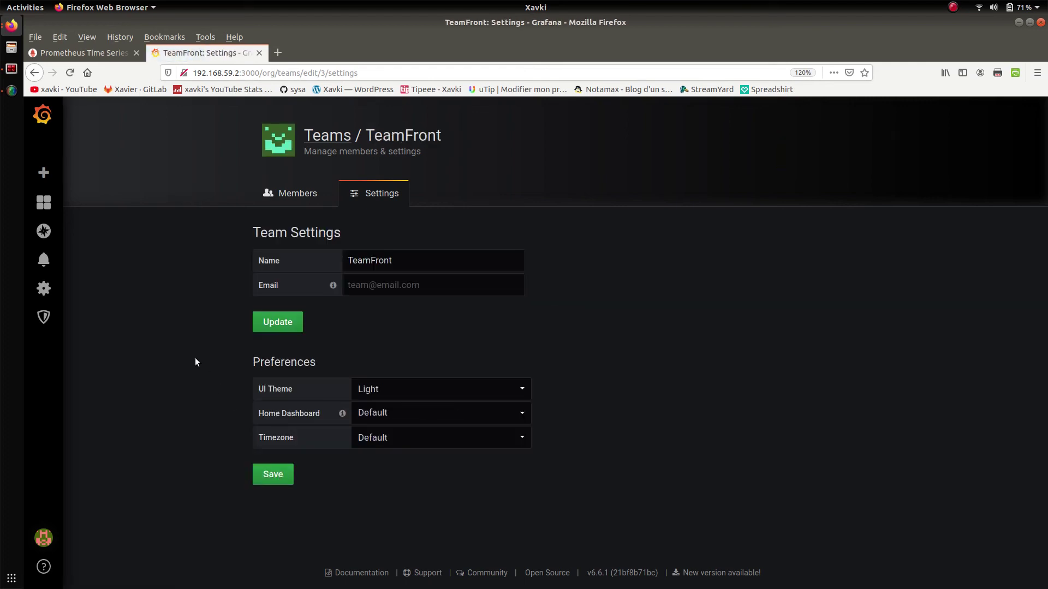
- Sign out of admin and log in with the TeamFront member's username and password, declining Firefox's save-login prompt
{"action": "mouse_move", "coordinate": [43, 538]}
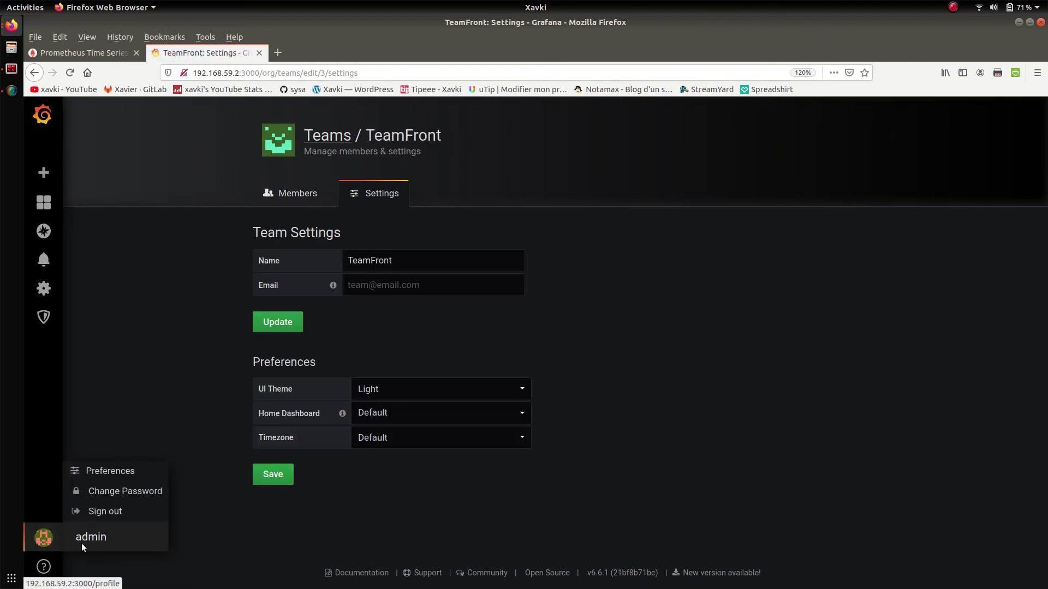
{"action": "left_click", "coordinate": [109, 511]}
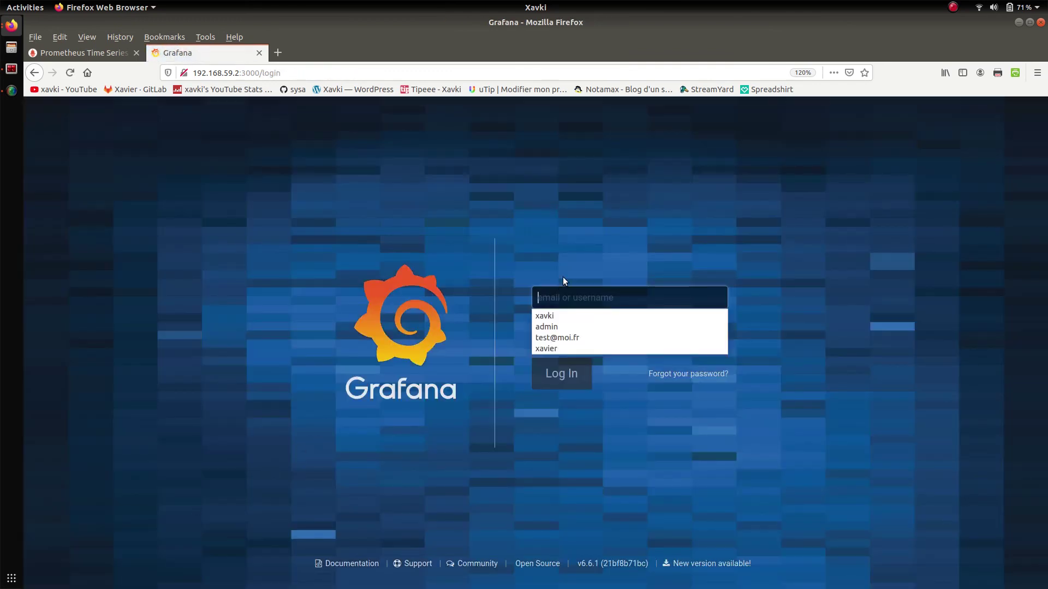
{"action": "left_click", "coordinate": [555, 300]}
{"action": "type", "text": "xavki"}
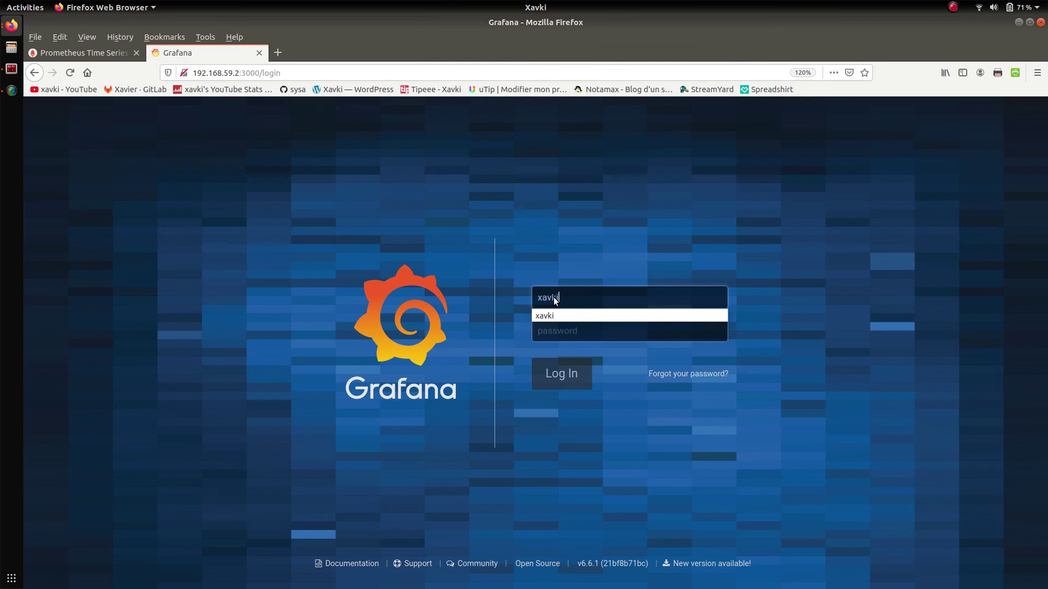
{"action": "key", "text": "Tab"}
{"action": "type", "text": "••••••"}
{"action": "key", "text": "Return"}
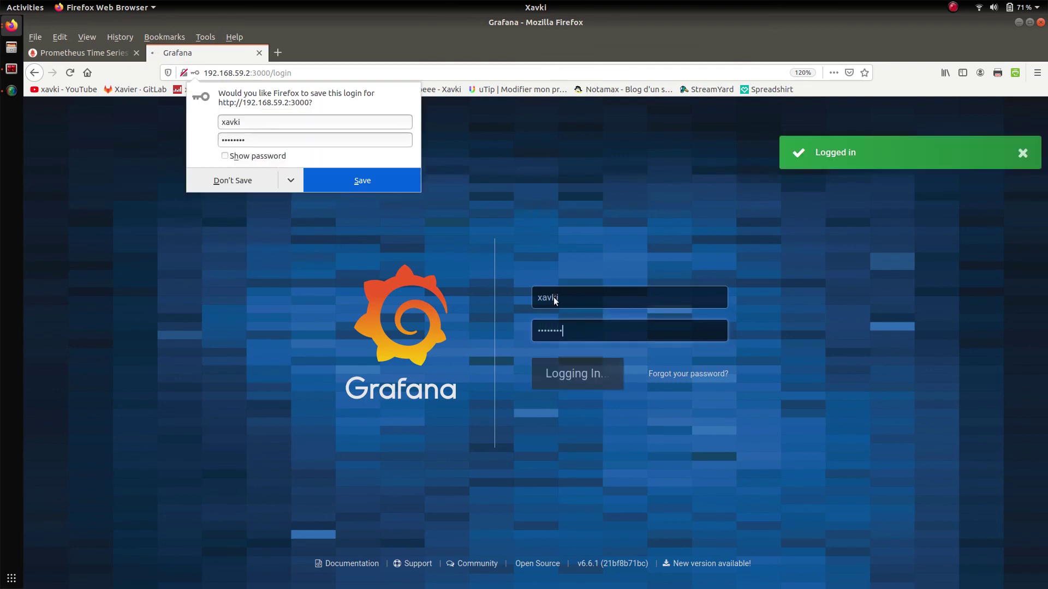
{"action": "left_click", "coordinate": [260, 180]}
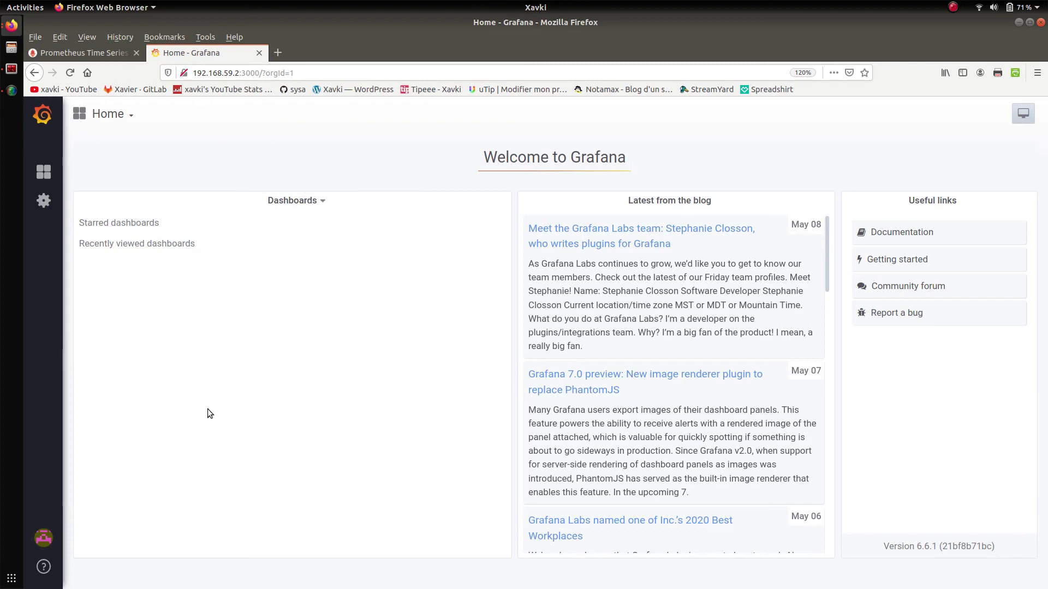
- Set the member's profile UI Theme to Dark, keep the home dashboard unchanged, save, and return Home
{"action": "mouse_move", "coordinate": [44, 538]}
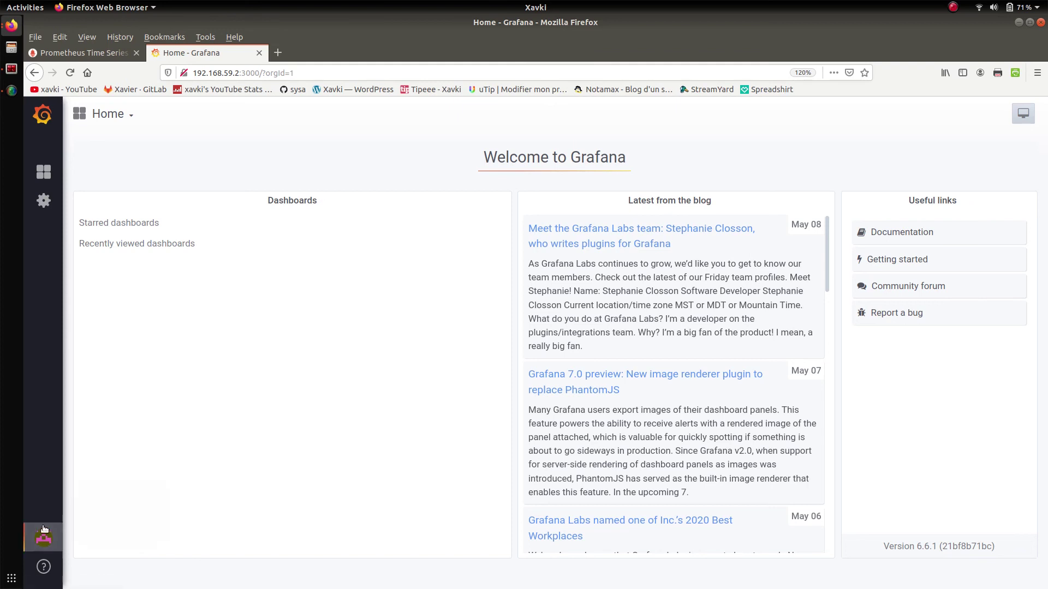
{"action": "left_click", "coordinate": [109, 471]}
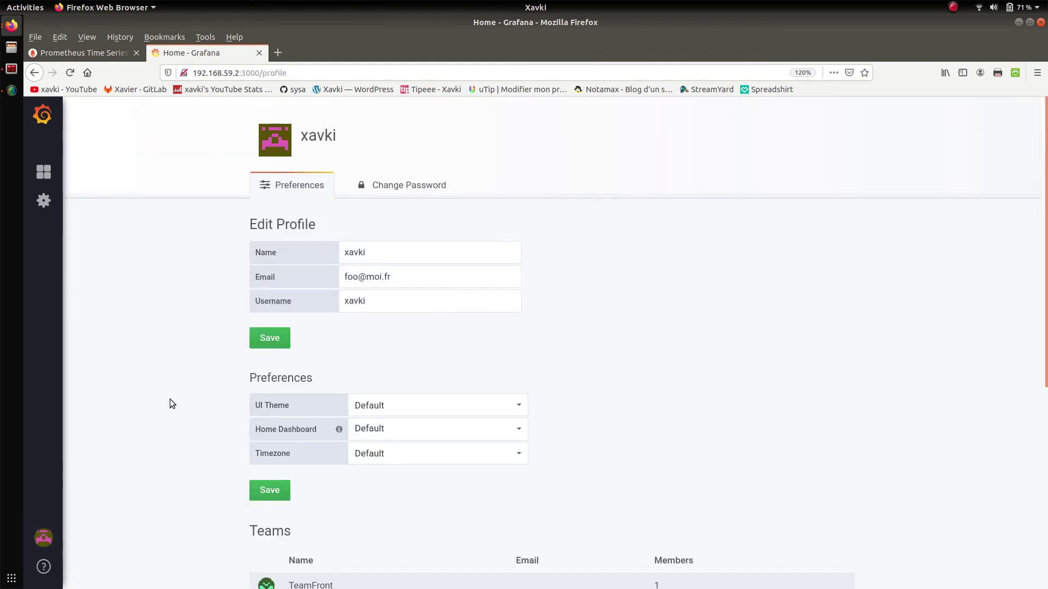
{"action": "left_click", "coordinate": [399, 408]}
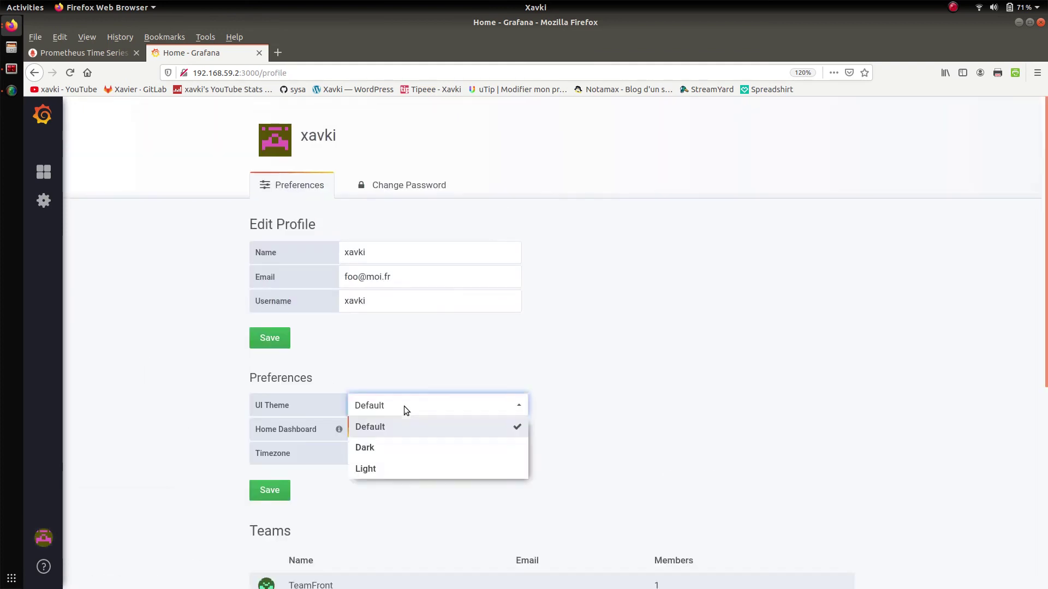
{"action": "left_click", "coordinate": [397, 448]}
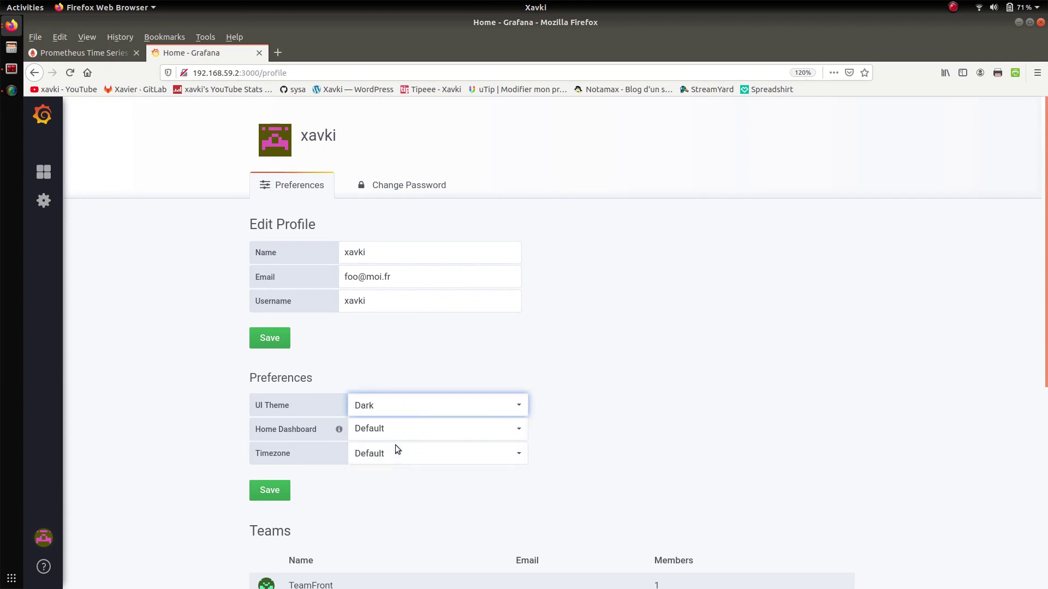
{"action": "left_click", "coordinate": [389, 433]}
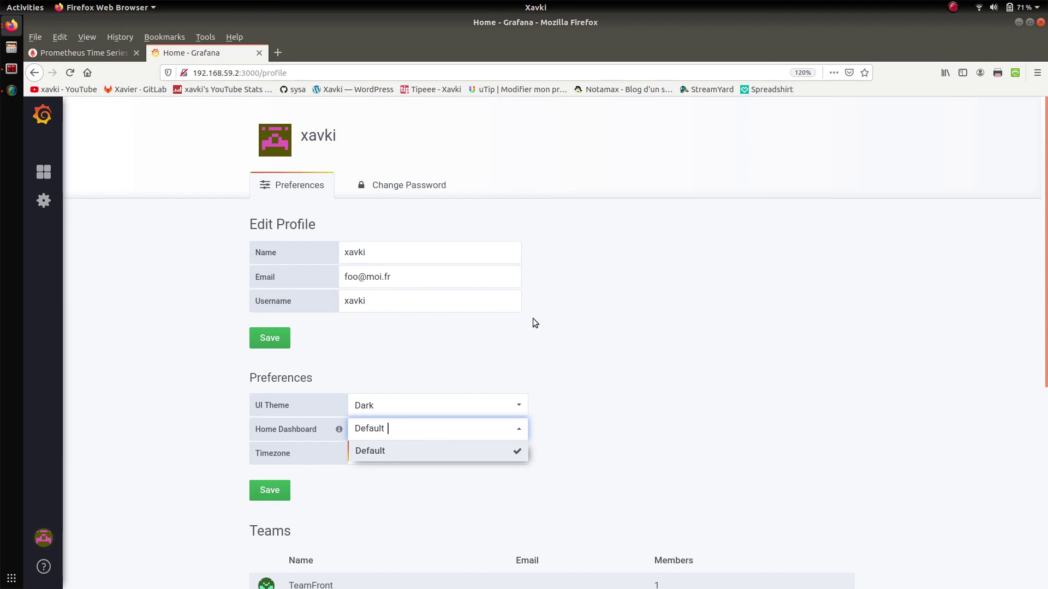
{"action": "left_click", "coordinate": [543, 338]}
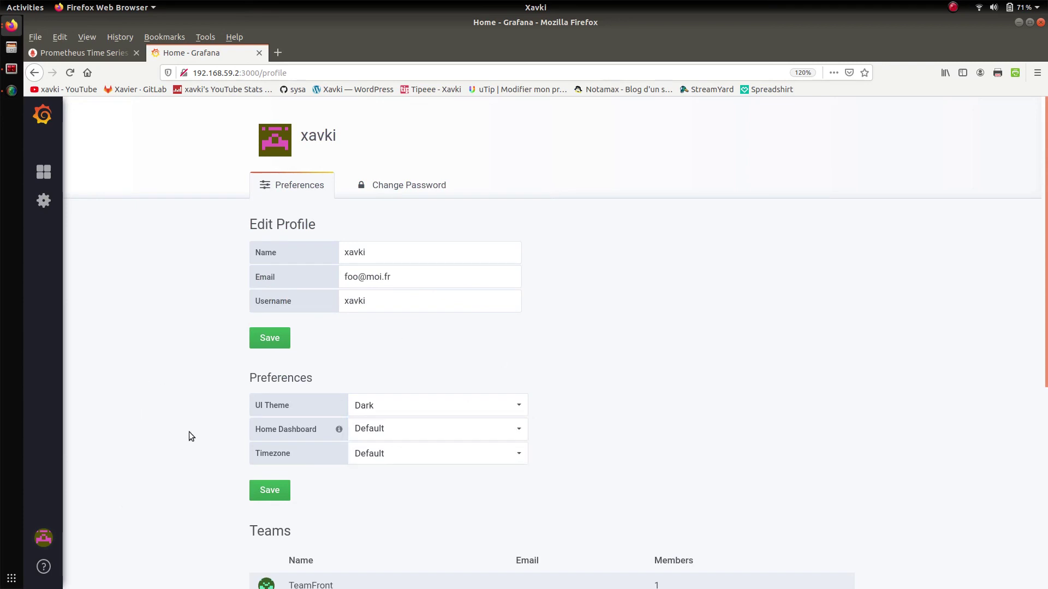
{"action": "left_click", "coordinate": [266, 496]}
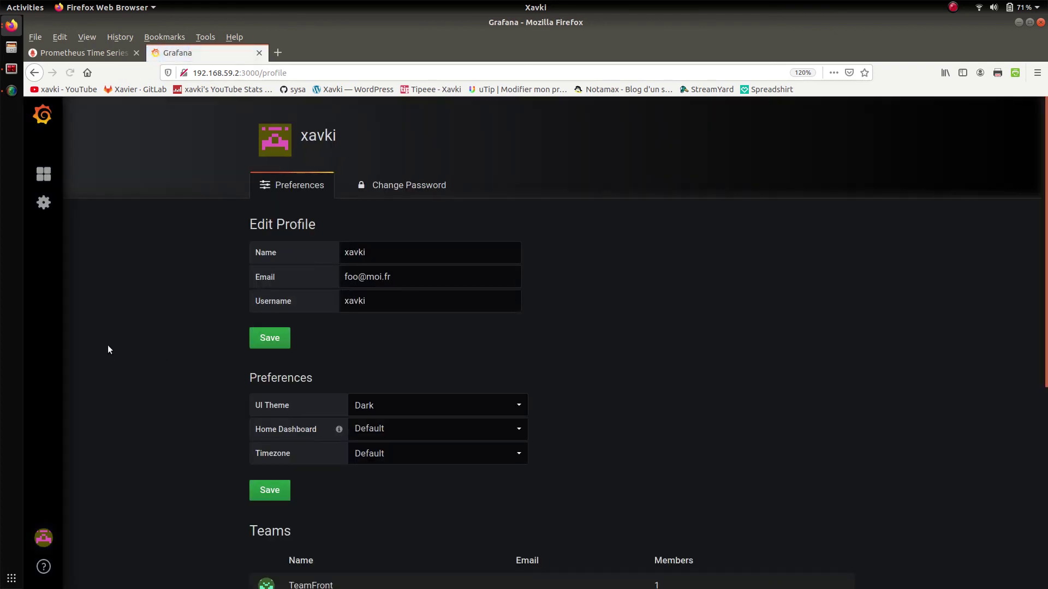
{"action": "left_click", "coordinate": [42, 114]}
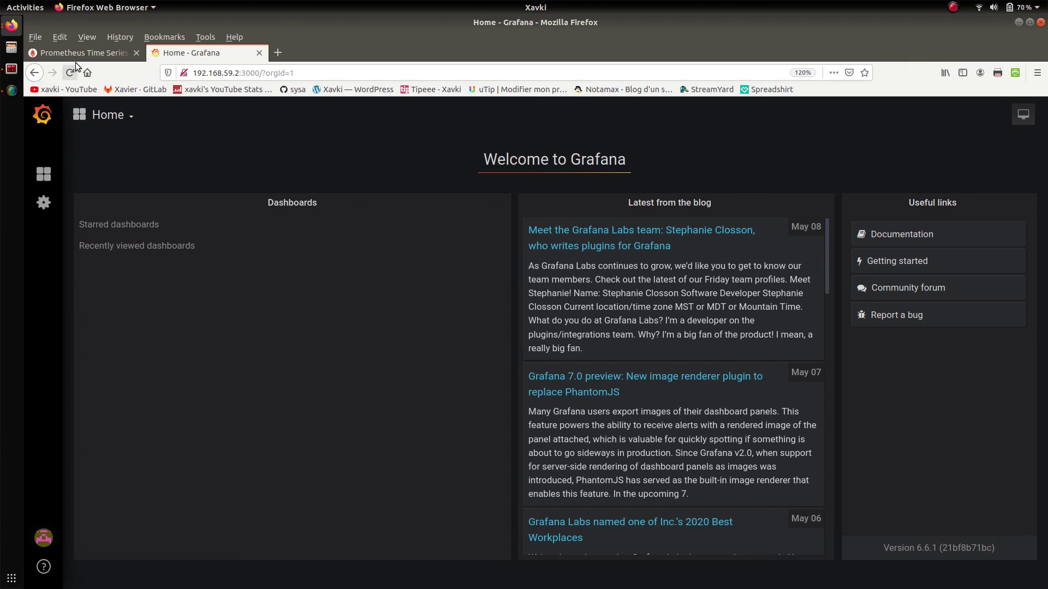
{"action": "left_click", "coordinate": [10, 91]}
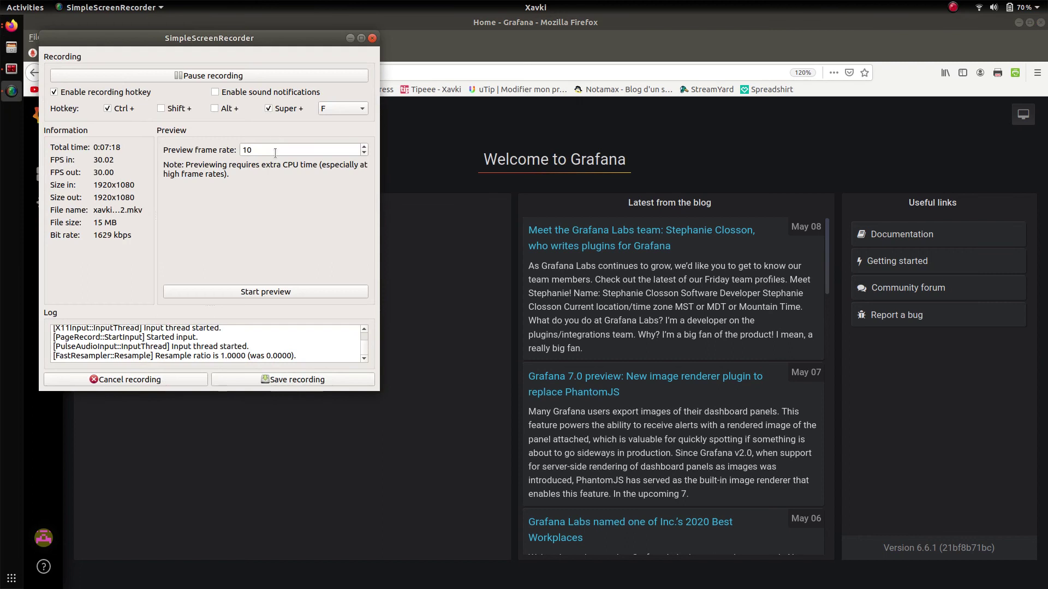